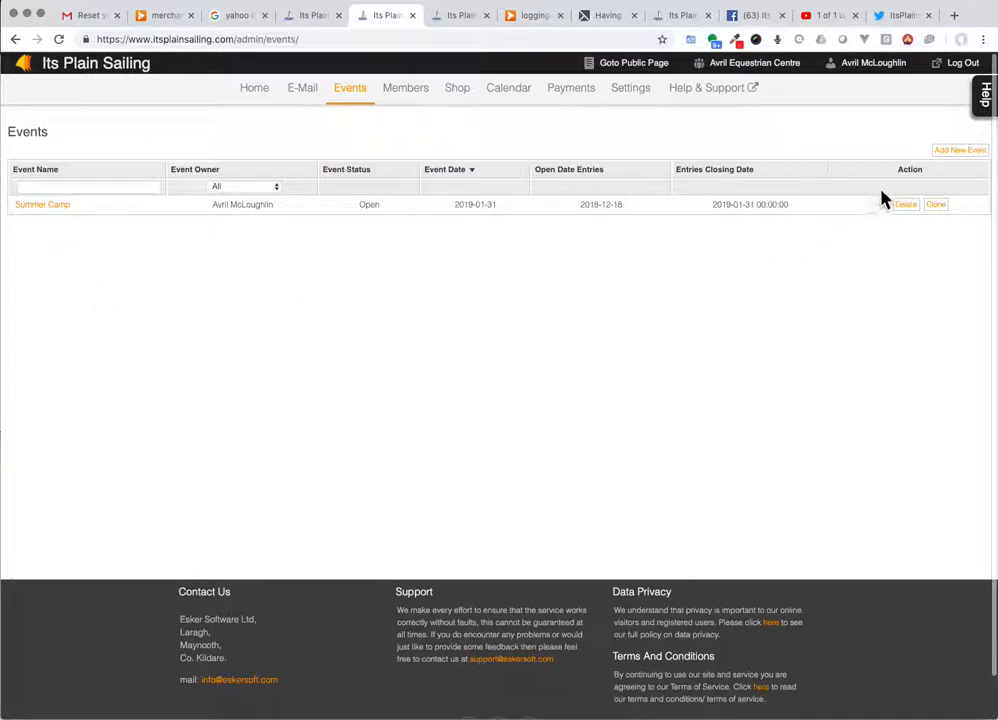
Start a new event named "Winter League" with the description "Takes place at our show grounds starting at 7pm.".
left_click(952, 156)
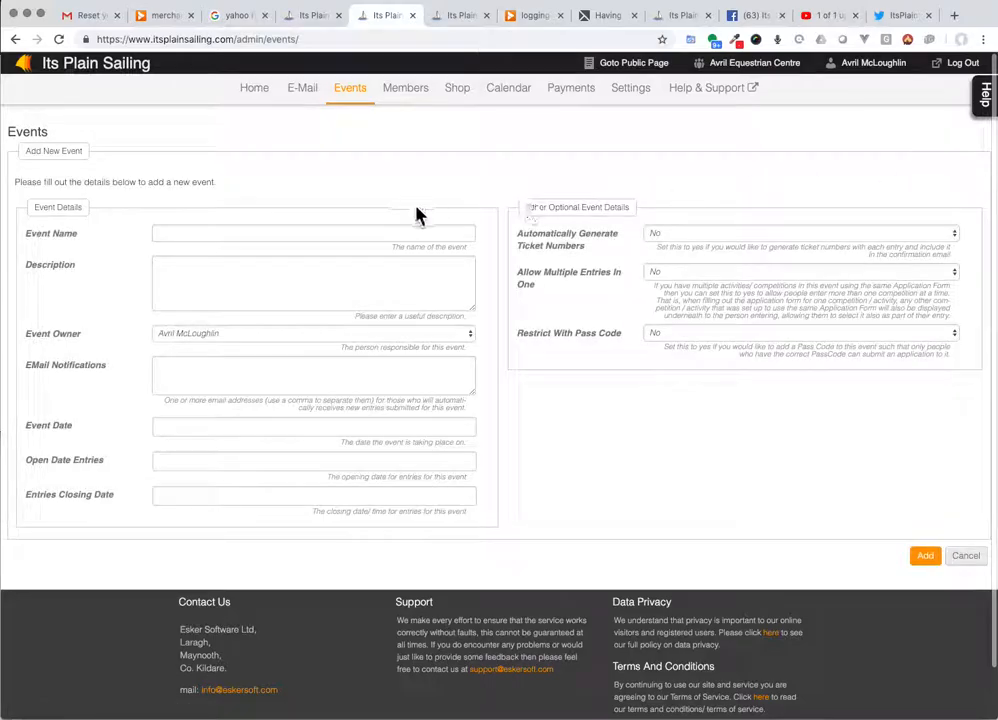
left_click(218, 234)
type("Winter Leag")
type("ue")
type("T")
type("akes place")
type(" at our show")
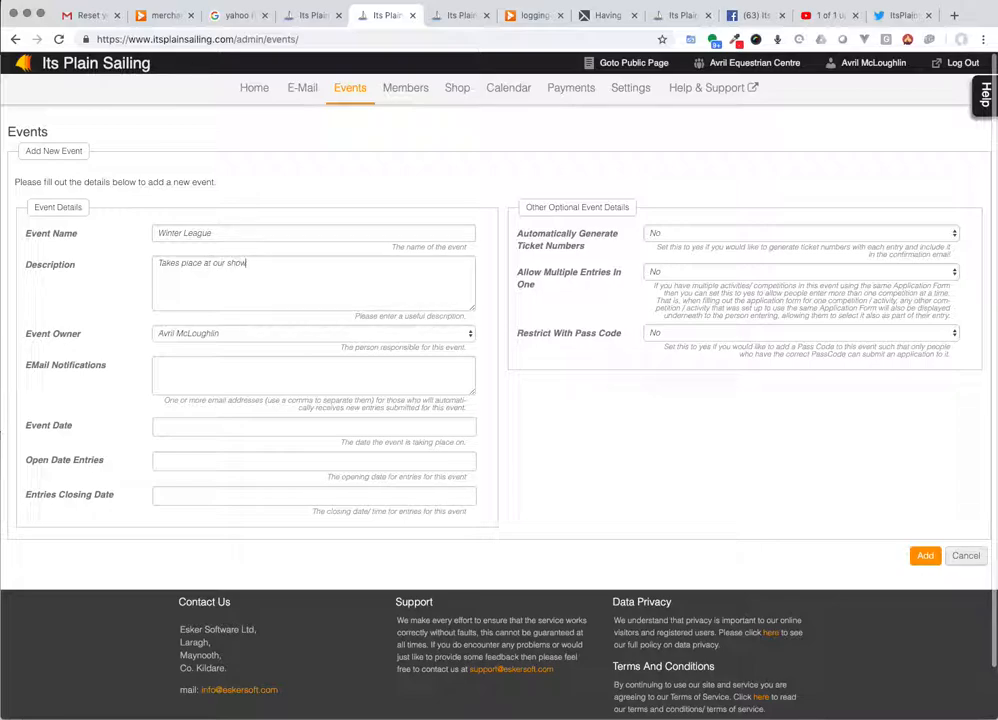
type(" grounds starting at 7pm.")
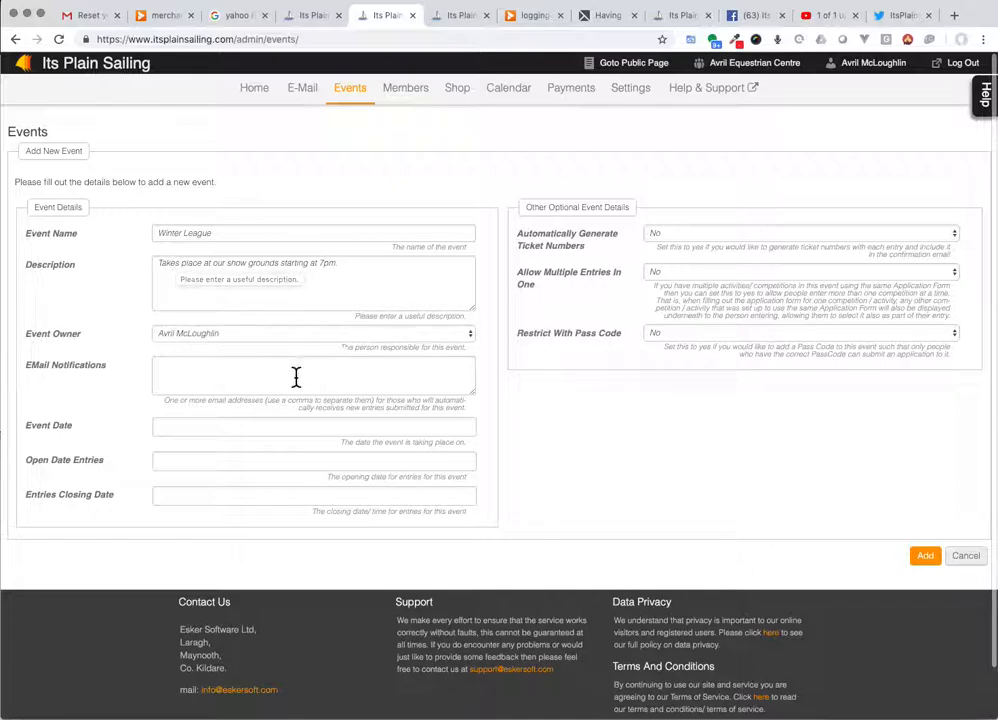
left_click(214, 362)
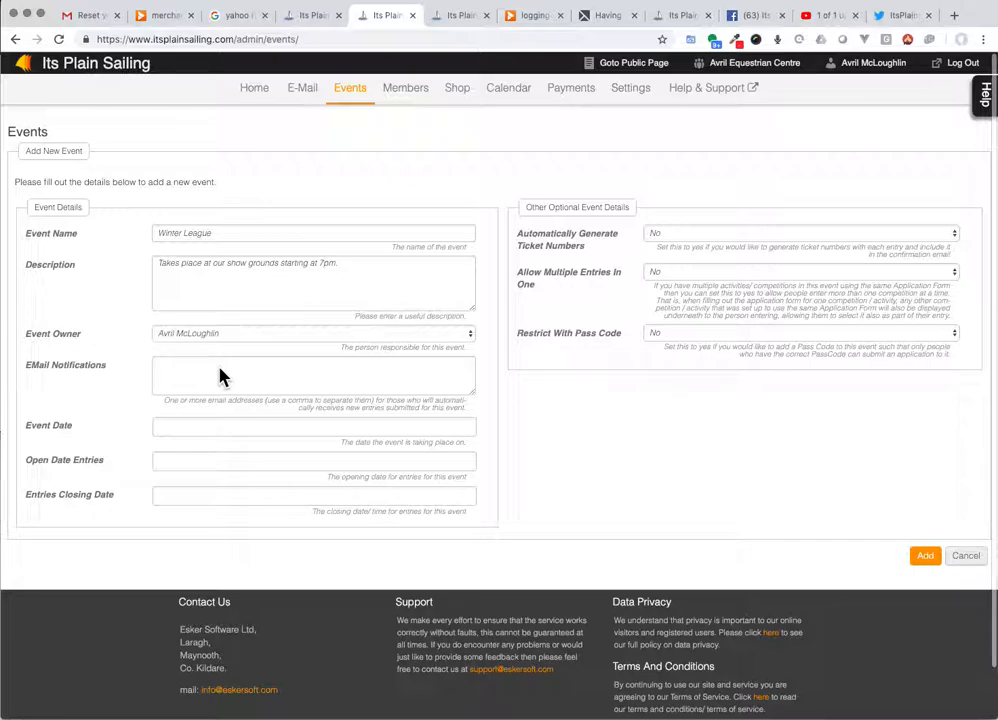
Set the event date to 2019-01-31 and the opening date for entries to 2019-01-17.
left_click(177, 428)
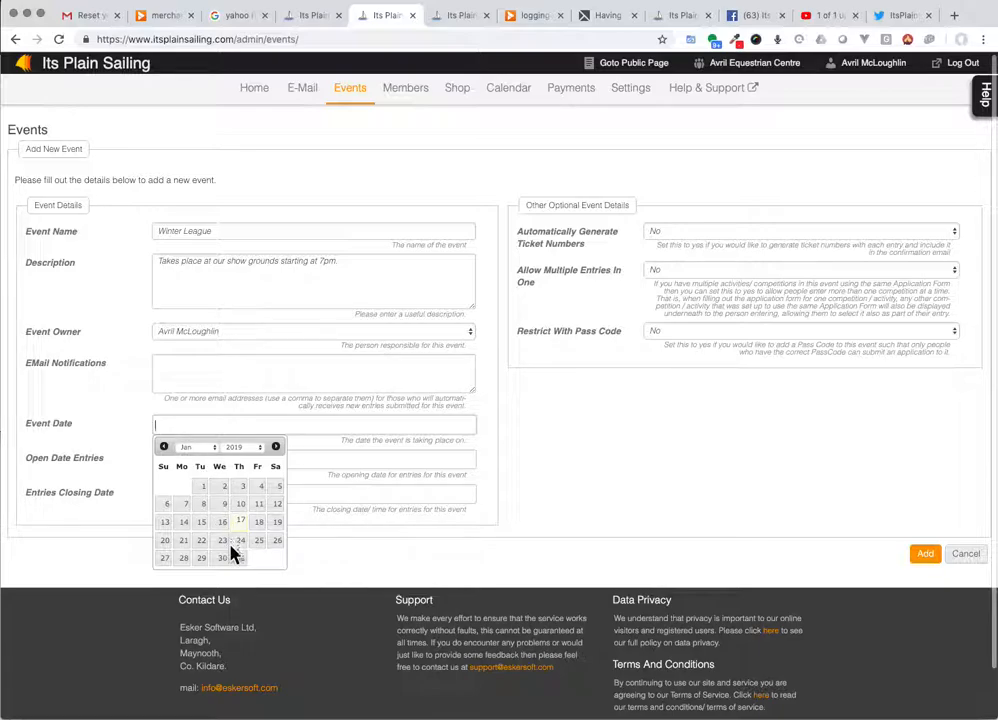
left_click(241, 559)
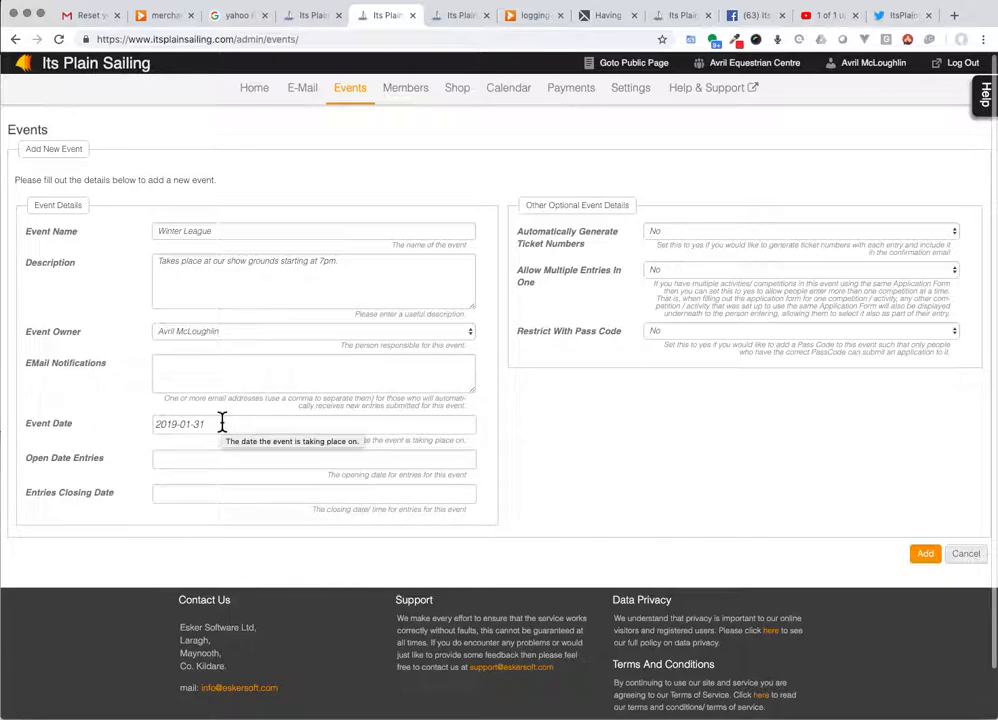
left_click(180, 460)
left_click(241, 558)
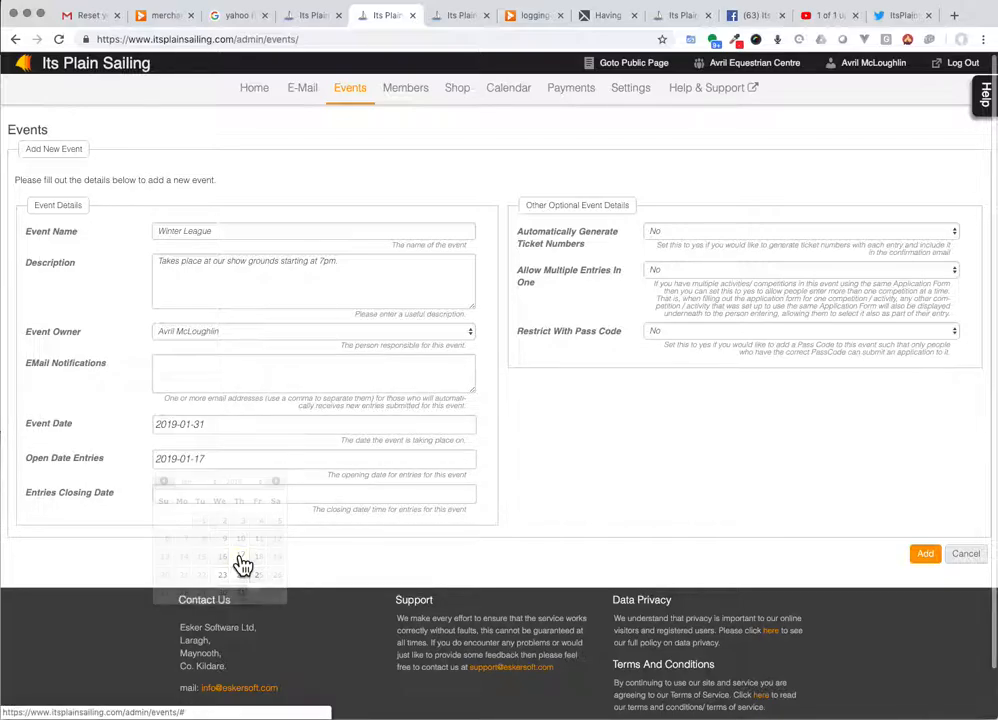
left_click(193, 492)
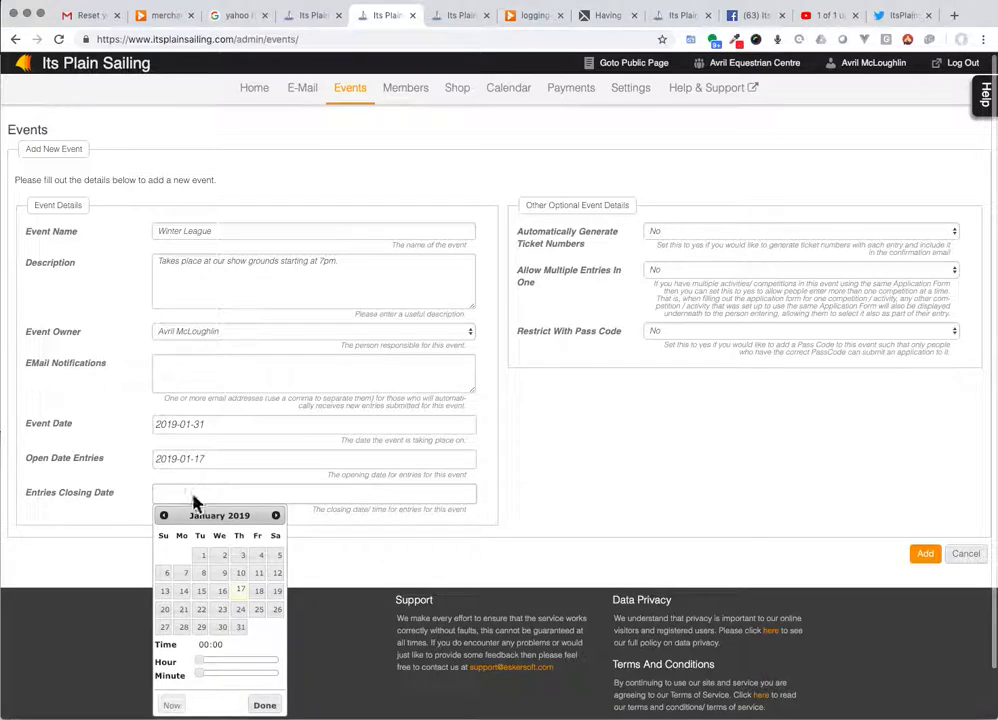
left_click(201, 628)
left_click_drag(201, 664, 242, 665)
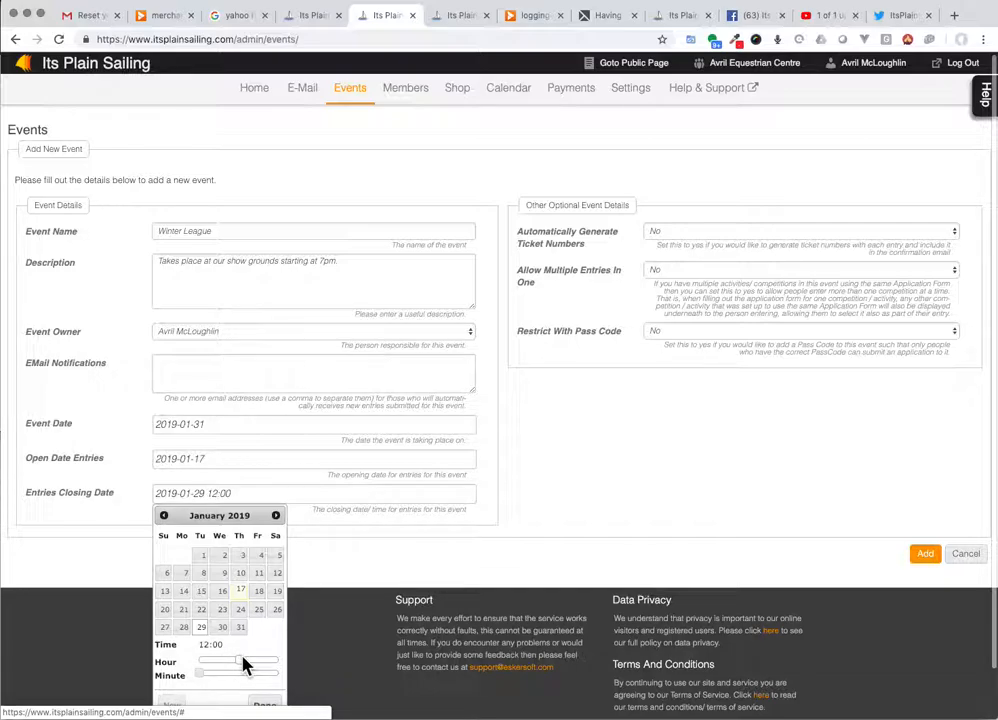
left_click(268, 704)
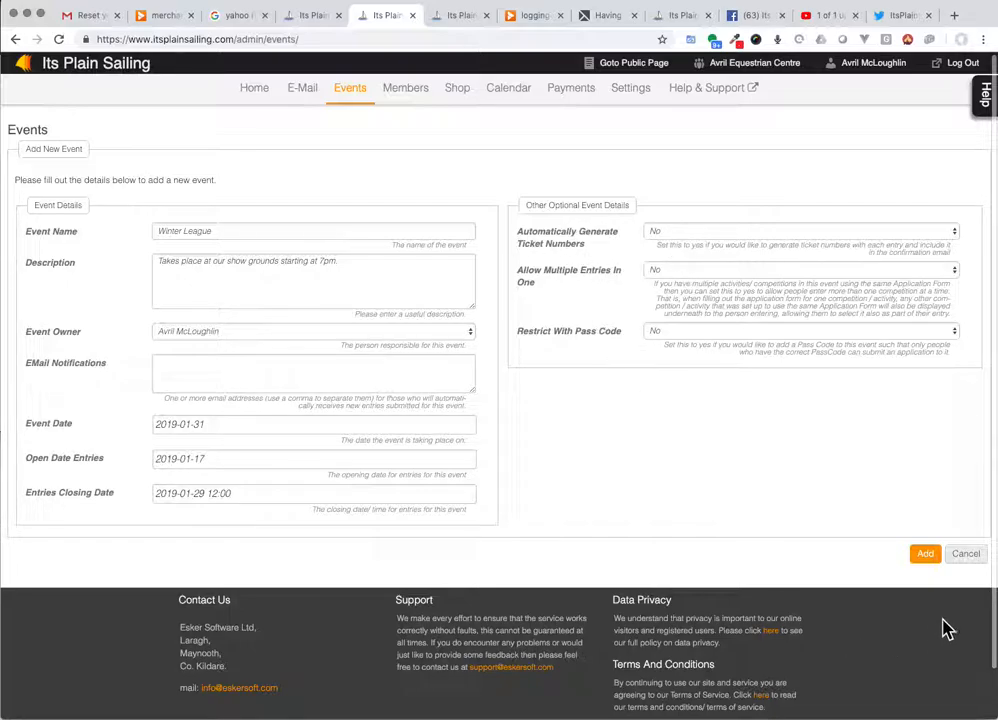
left_click(926, 556)
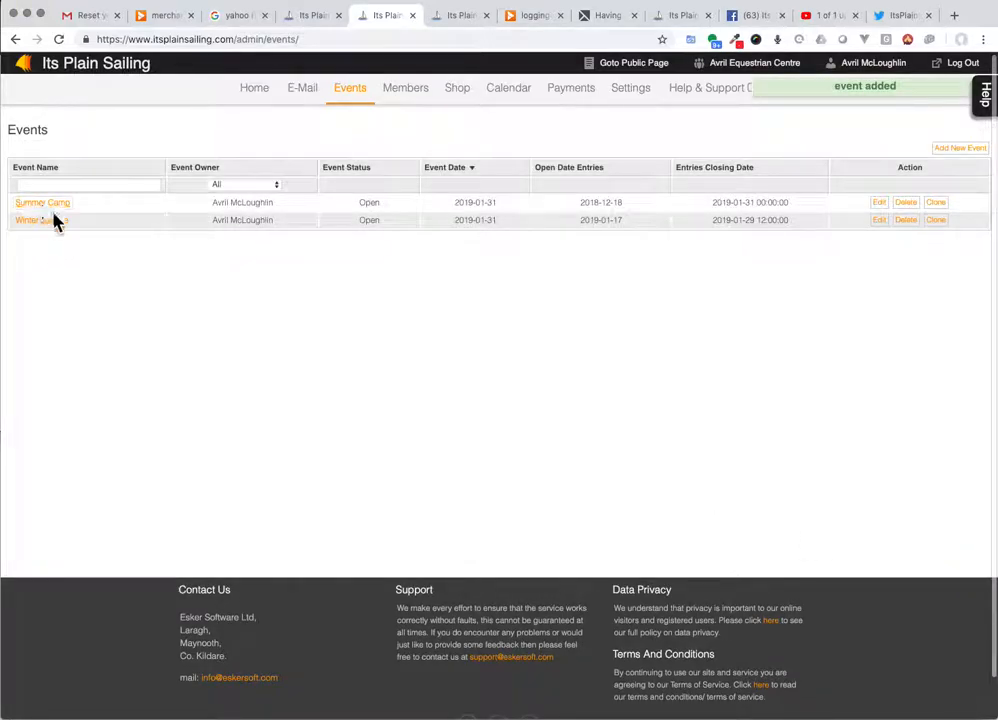
Open the Winter League event and start a new competition / activity named "Under 10".
left_click(40, 226)
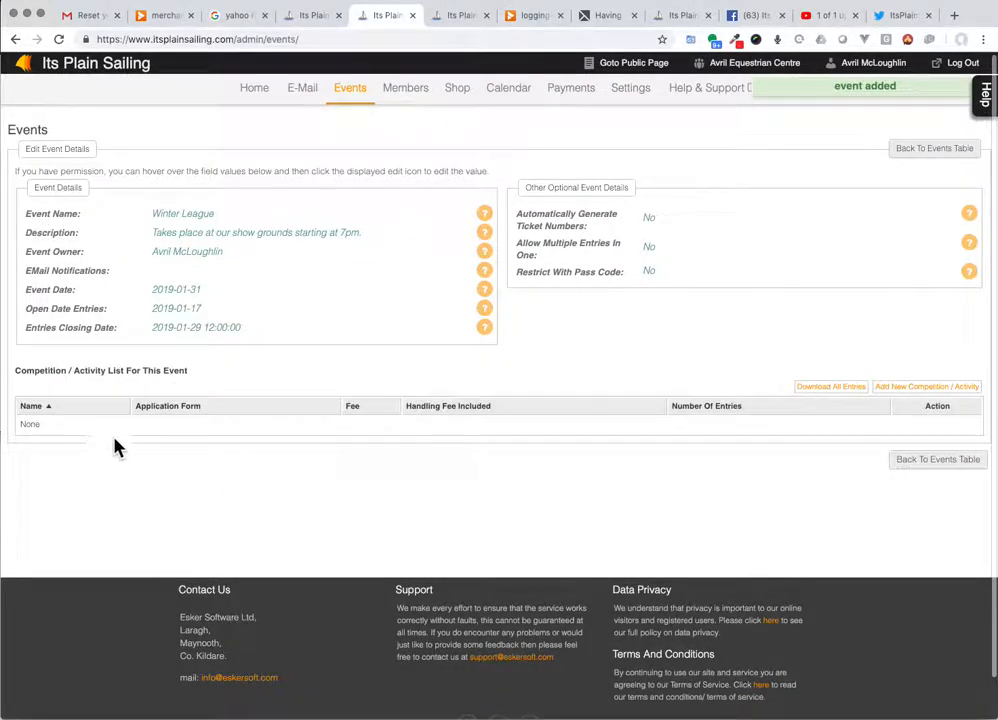
mouse_move(172, 408)
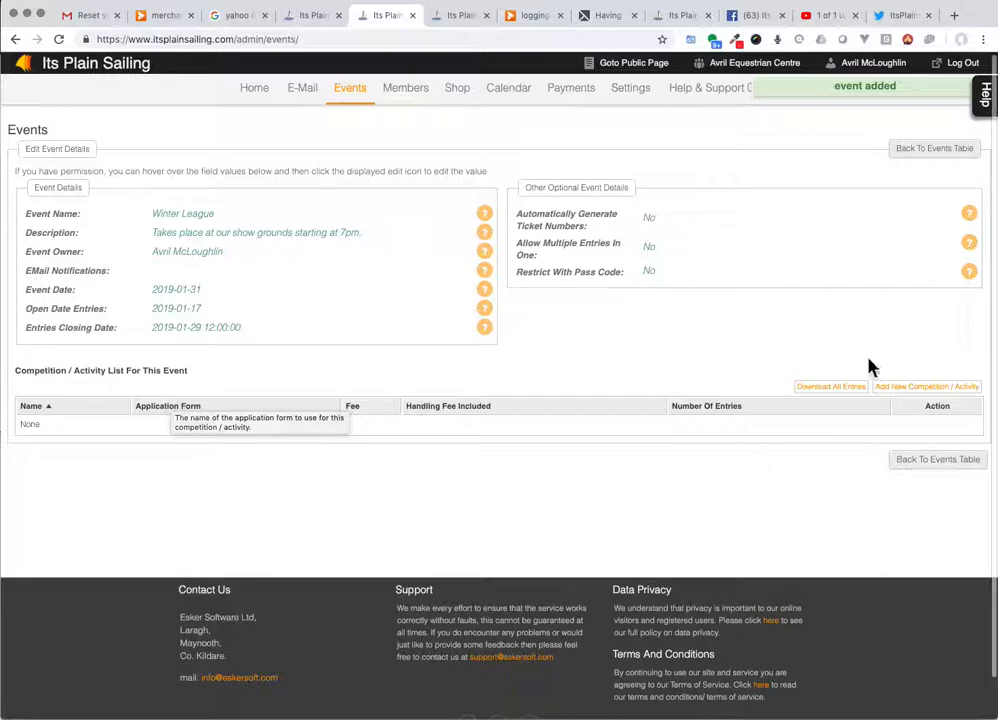
left_click(925, 387)
left_click(245, 229)
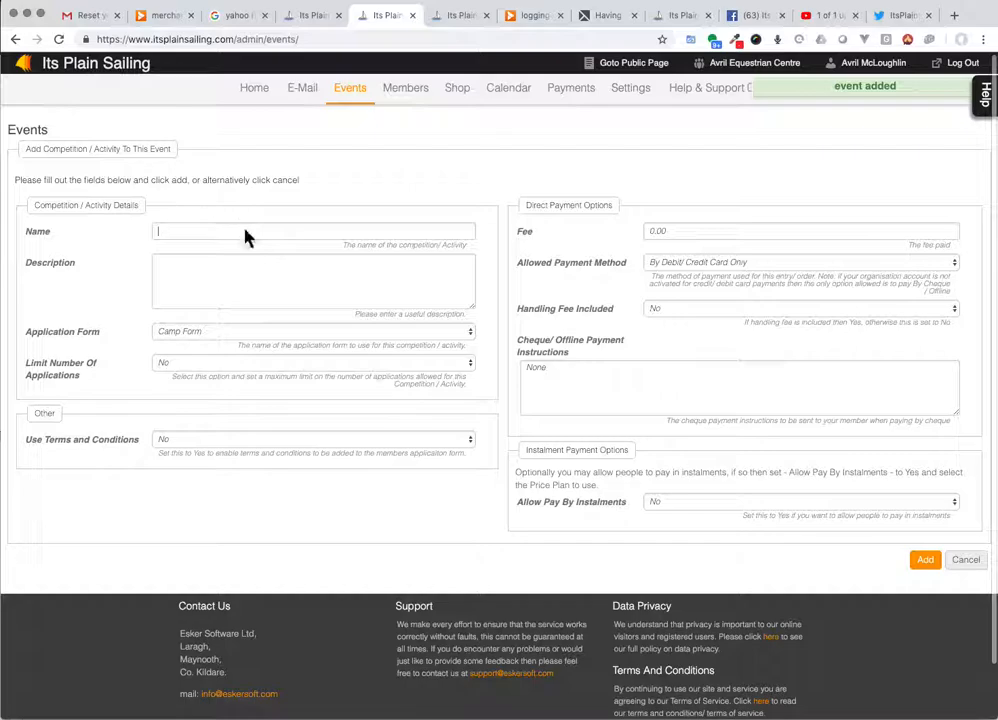
type("Under 10")
Enter the competition description "This is open to all children under the age of 10 on the 1st of january.".
type("his i")
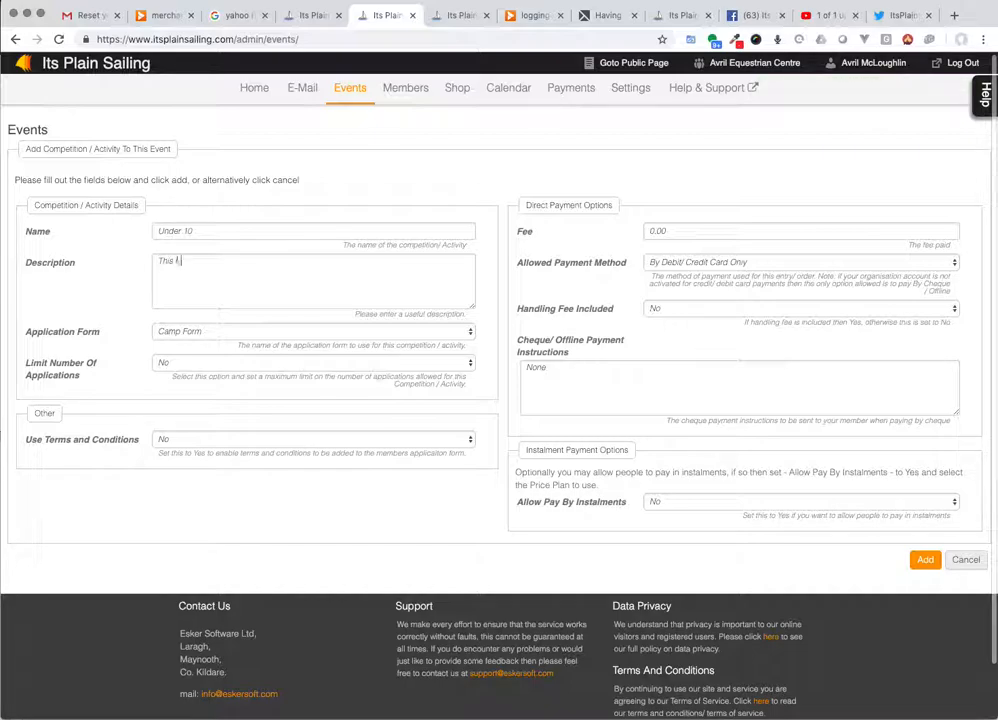
type("s open to all children under the age of 10")
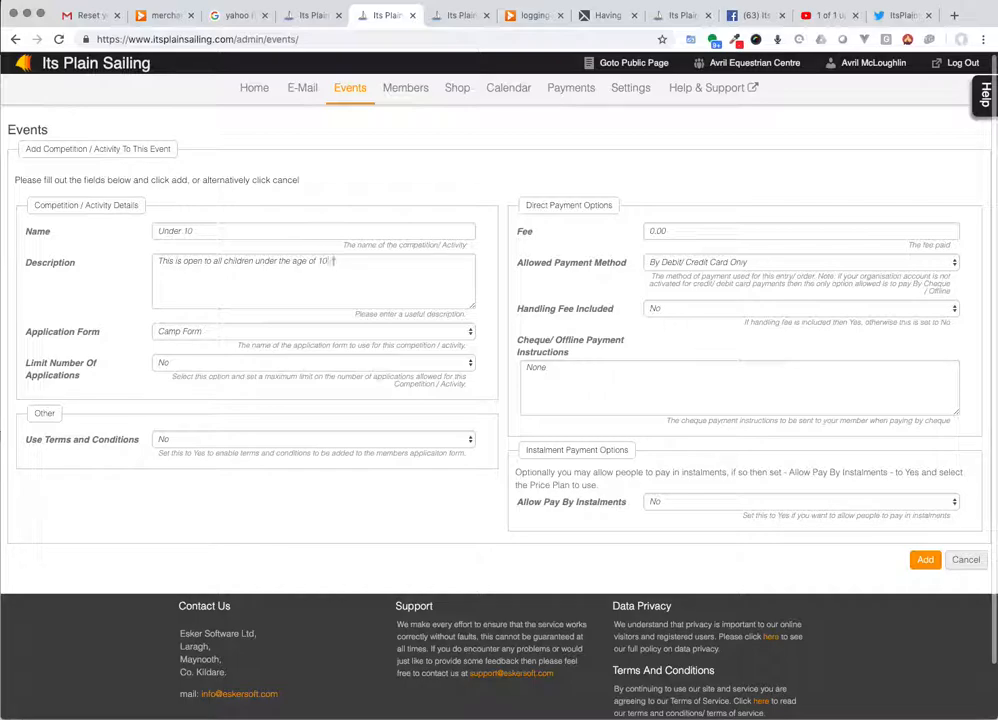
type(" on the 1st of jan,")
key("BackSpace")
key("BackSpace")
type("uary.")
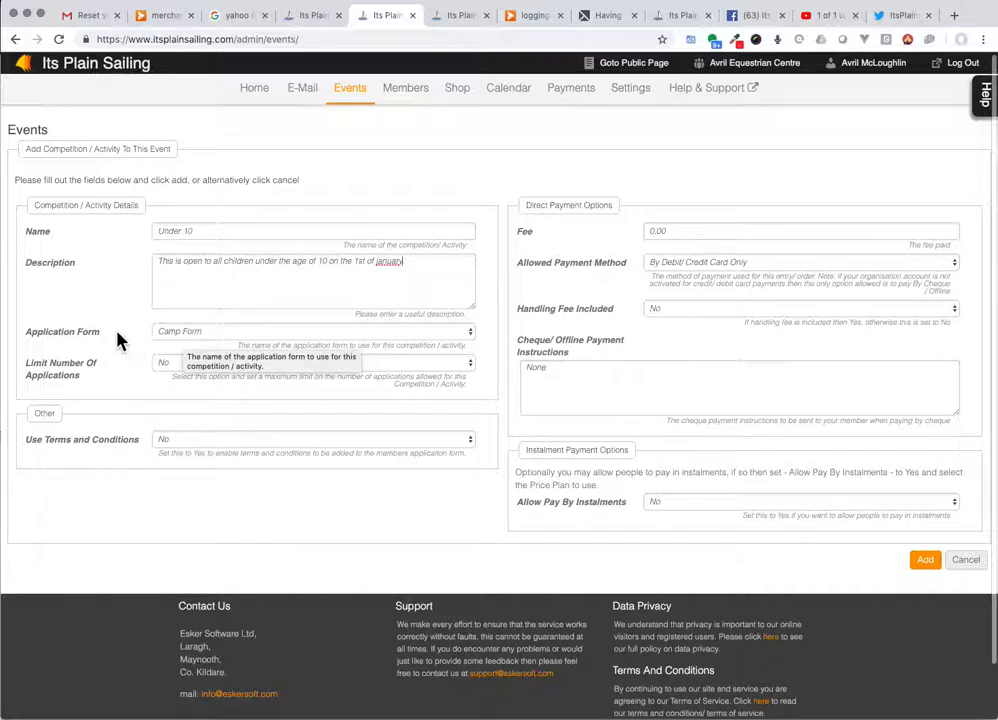
left_click(213, 229)
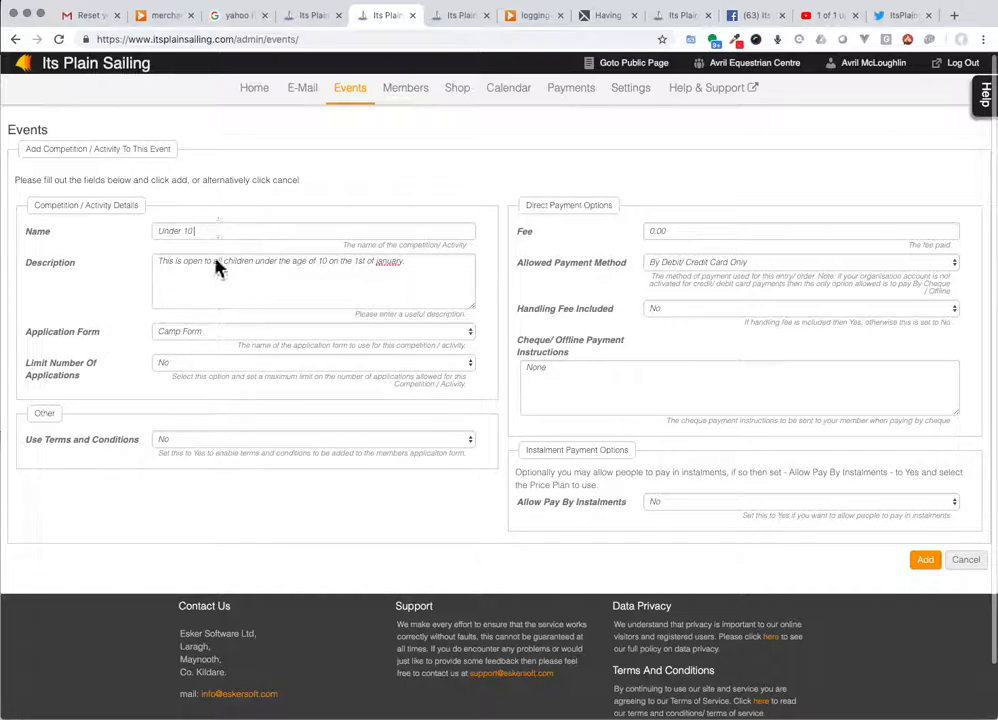
left_click_drag(196, 262, 245, 335)
Choose the Default Event Application Form for the competition and limit the number of applications to 20.
left_click(245, 335)
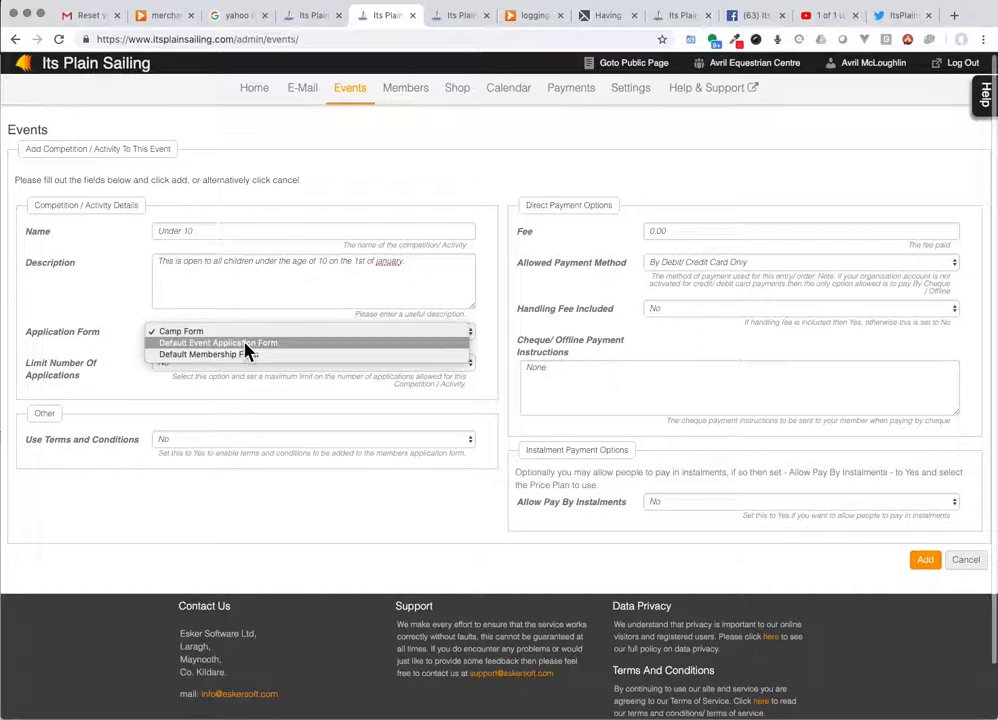
left_click(200, 343)
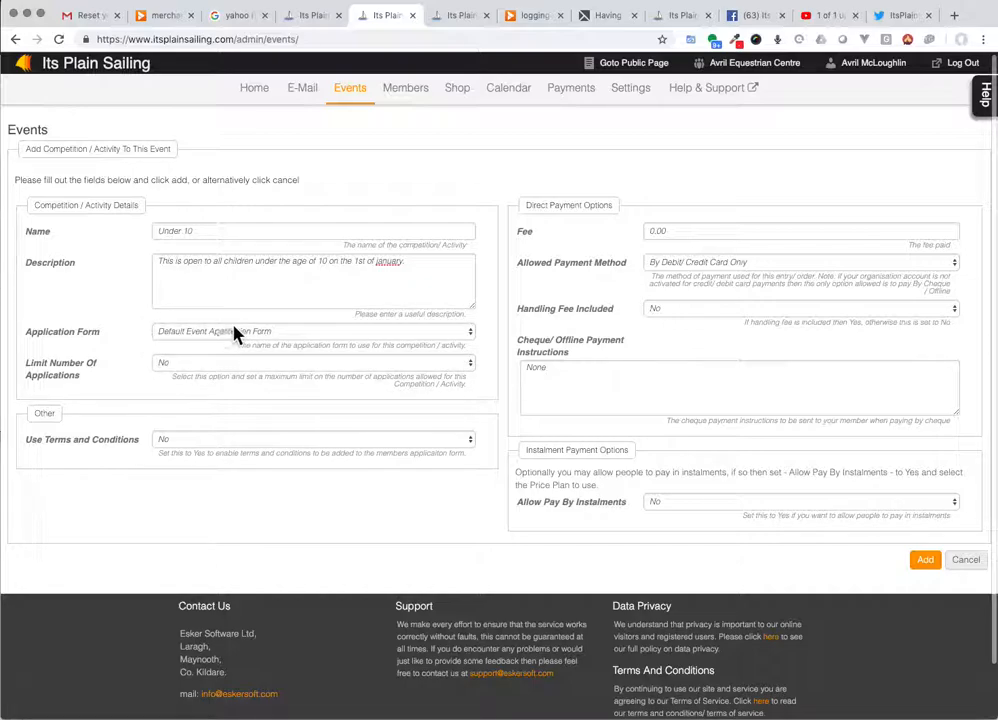
left_click(200, 366)
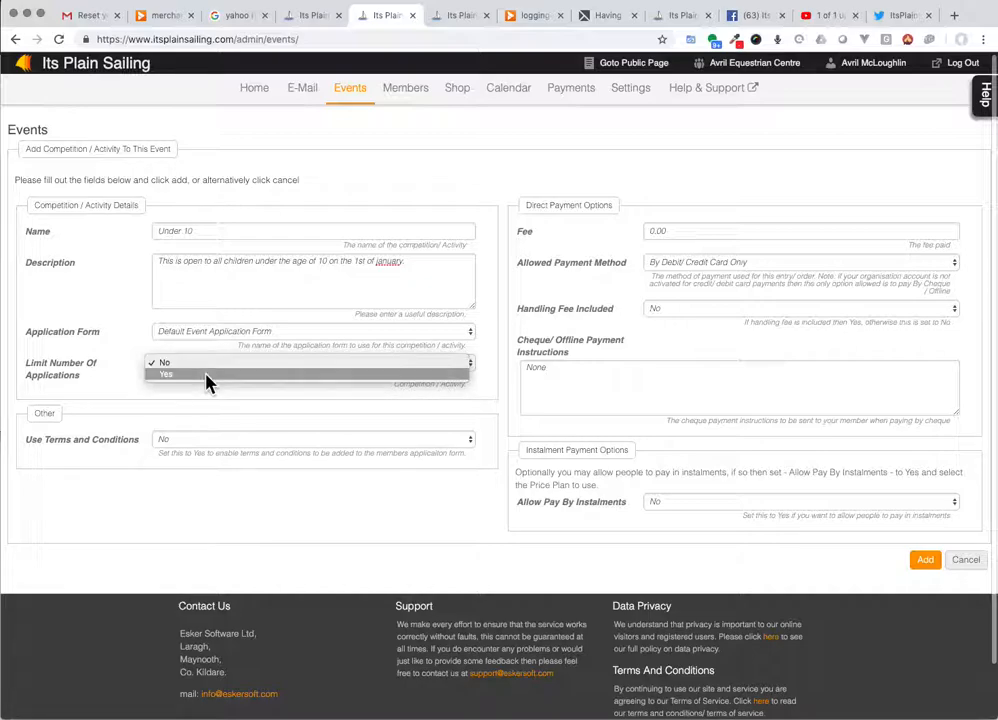
left_click(204, 375)
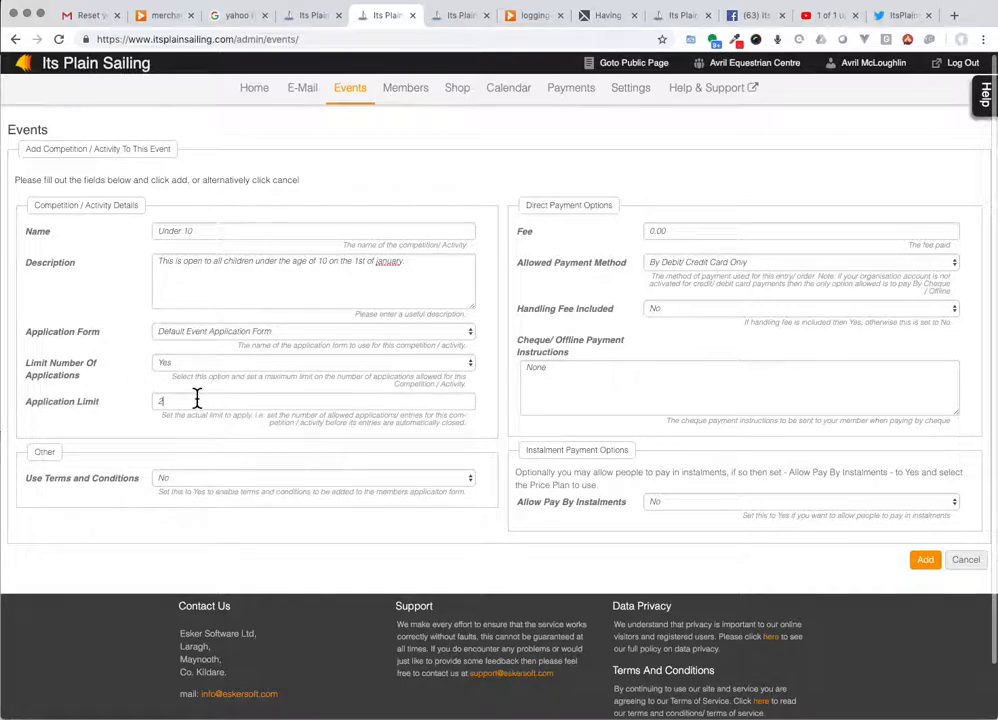
left_click(197, 400)
key("BackSpace")
type("20")
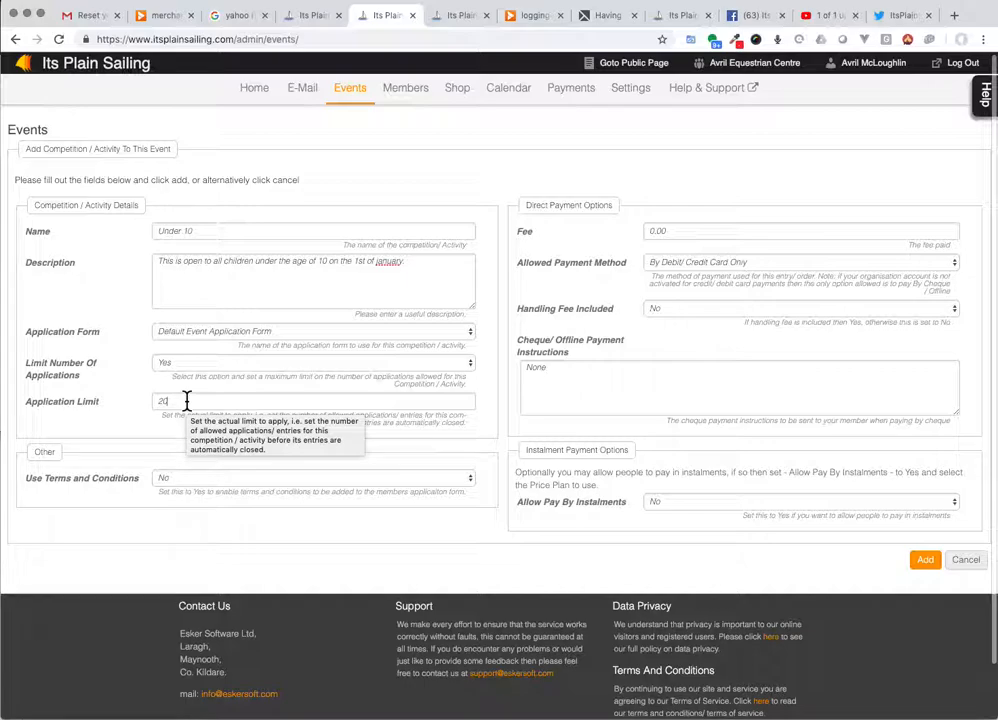
Enable terms and conditions for the competition and replace their text with "These are our terms and conditions. etc.".
left_click(247, 478)
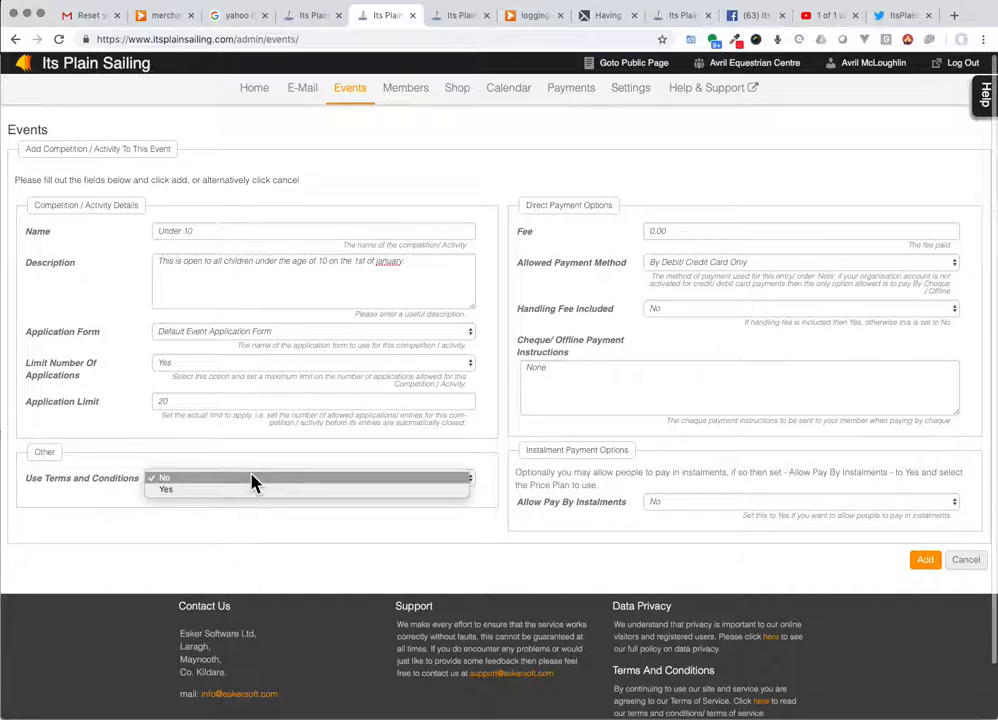
left_click(254, 490)
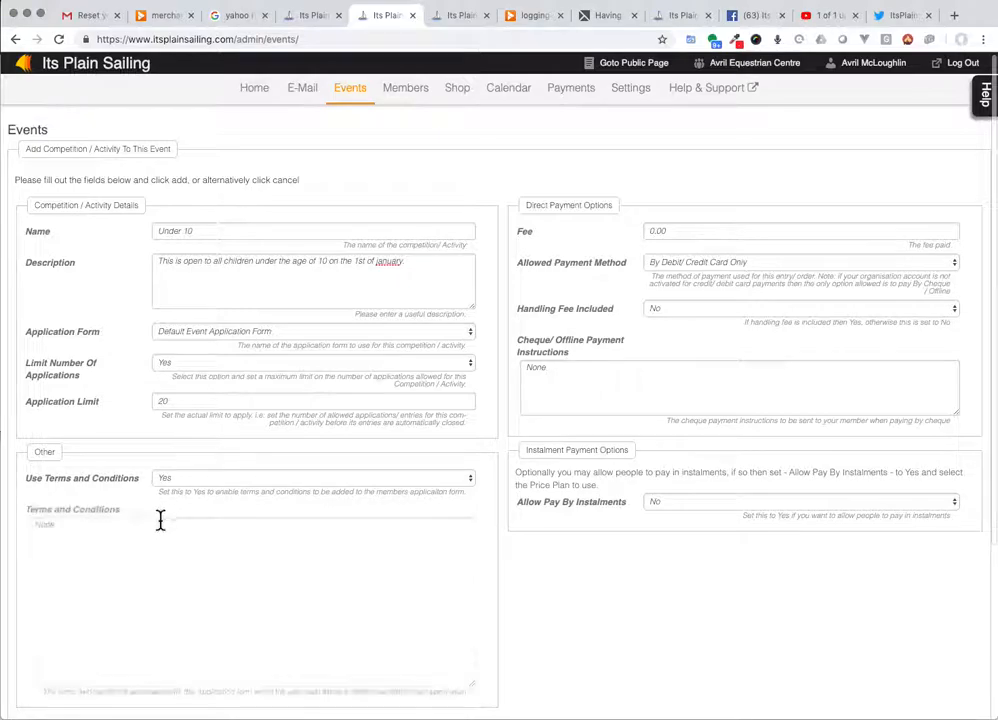
triple_click(134, 544)
key("BackSpace")
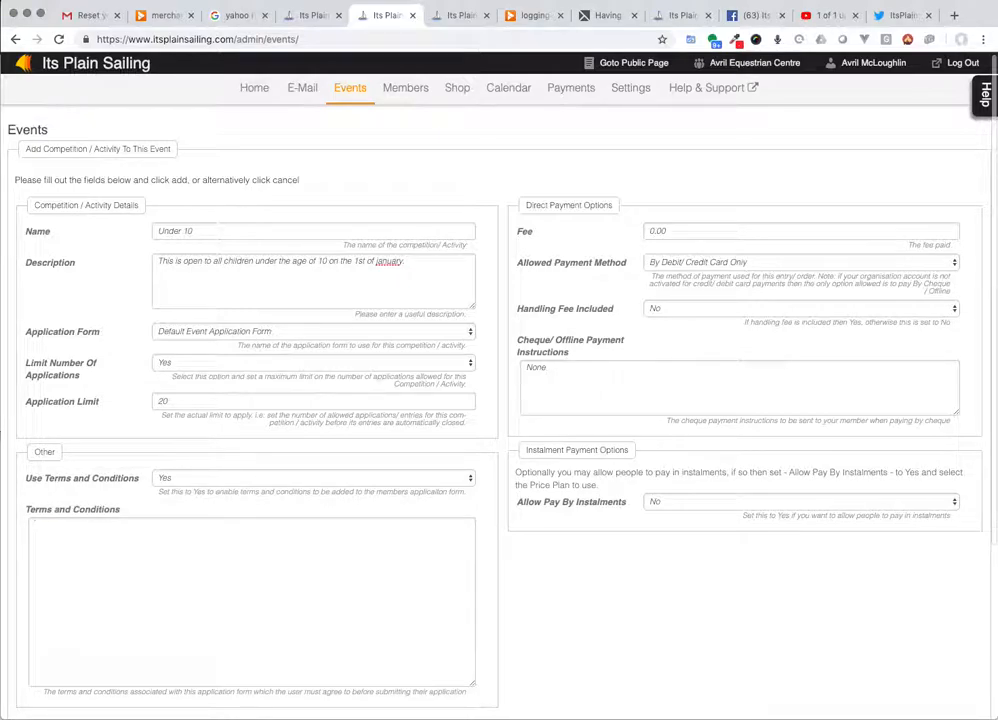
type("These are our terms and conditions. etc.")
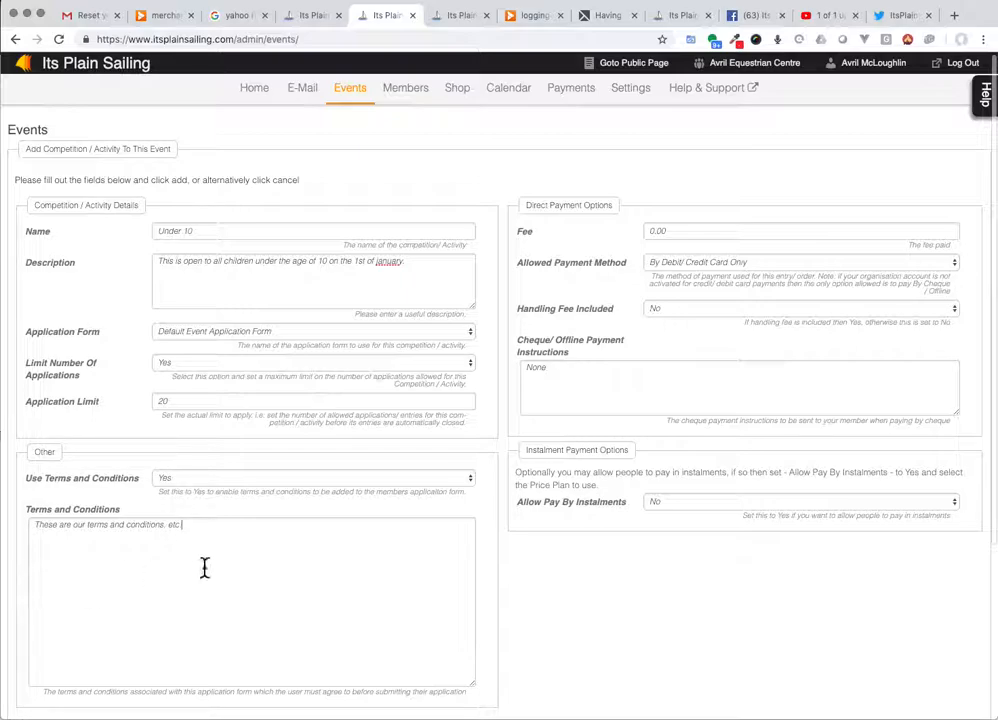
left_click(206, 232)
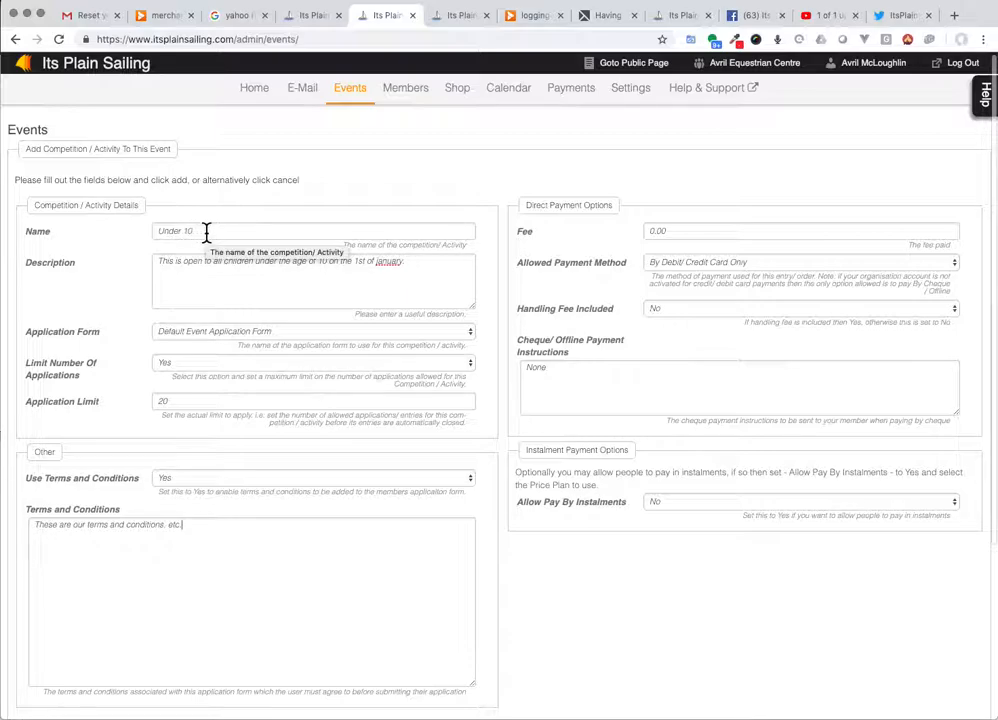
left_click(179, 590)
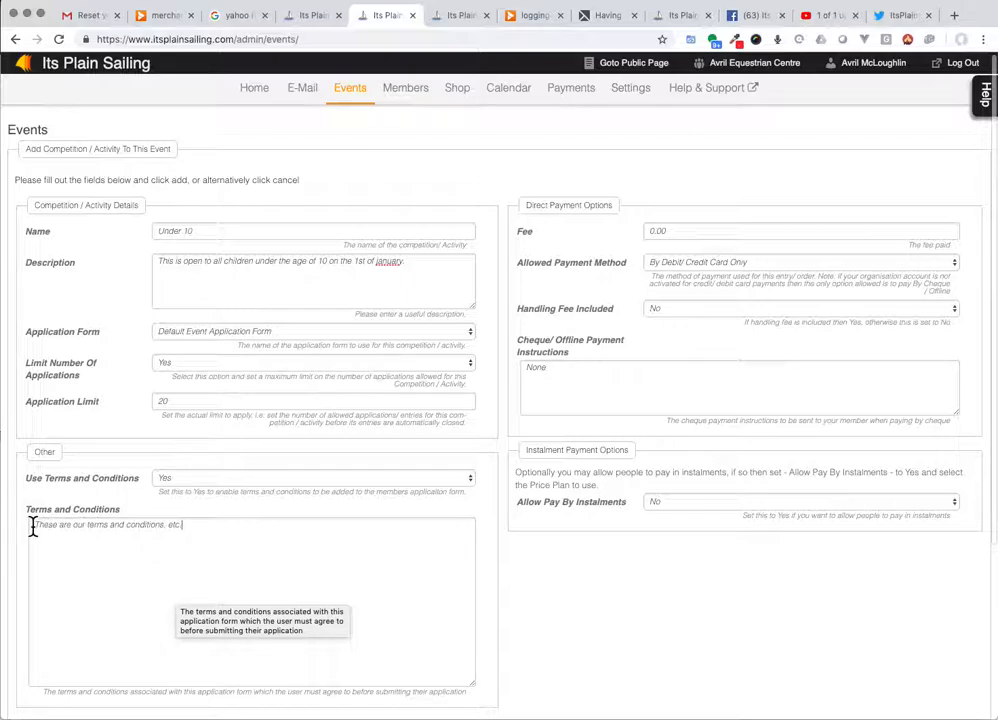
left_click_drag(31, 527, 197, 527)
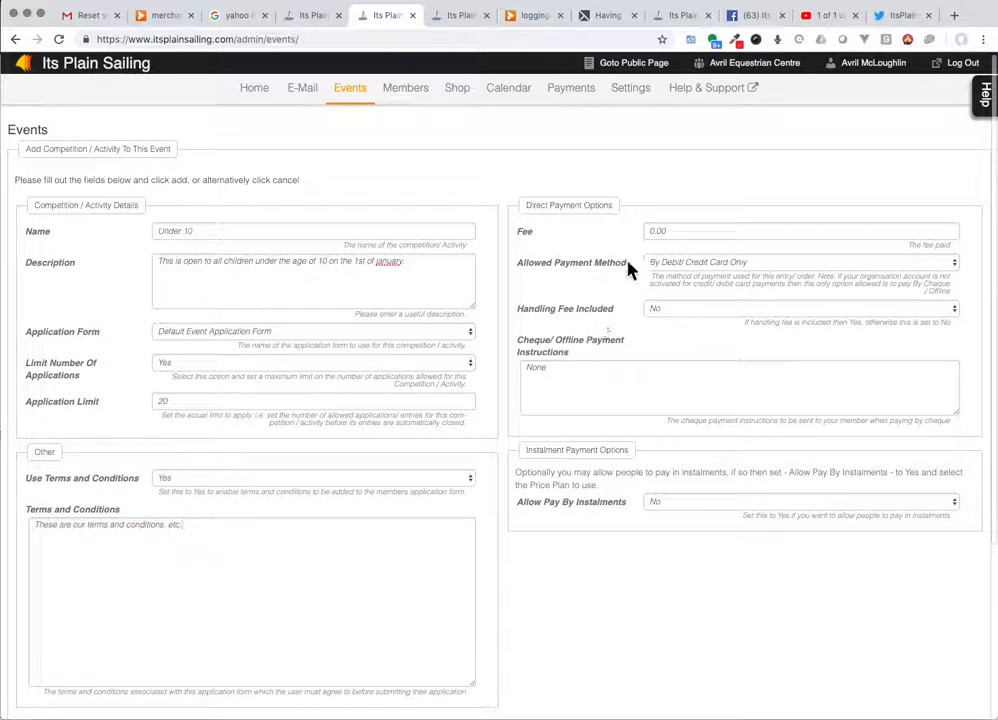
Set the competition fee to 20.00 and keep the allowed payment method as By Debit/ Credit Card Only.
left_click(648, 231)
type("2")
left_click(805, 266)
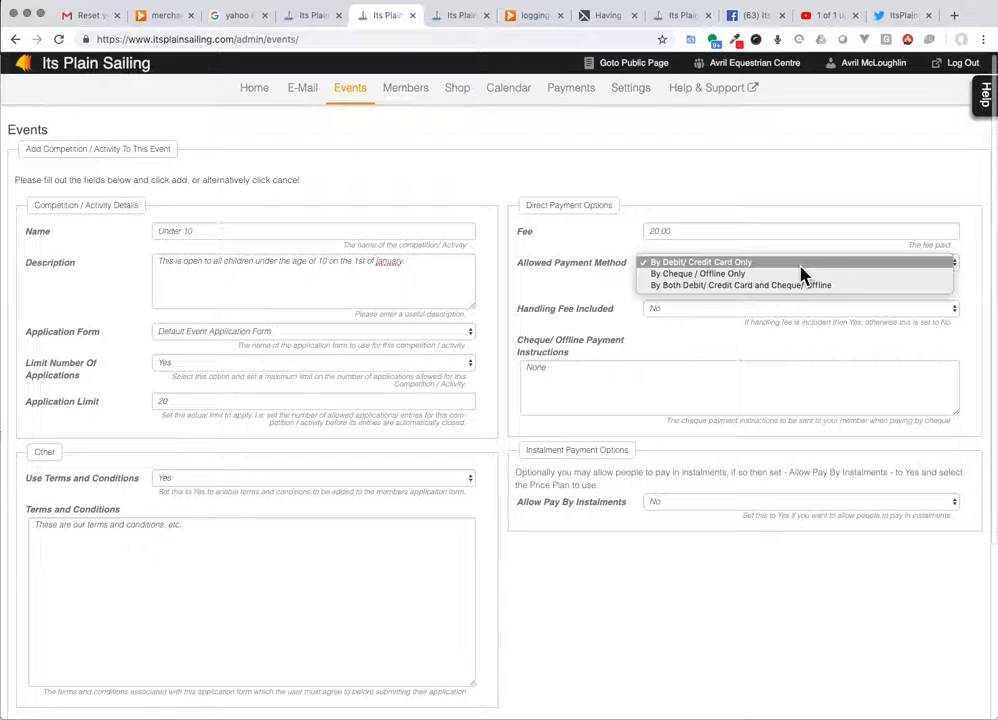
left_click(801, 264)
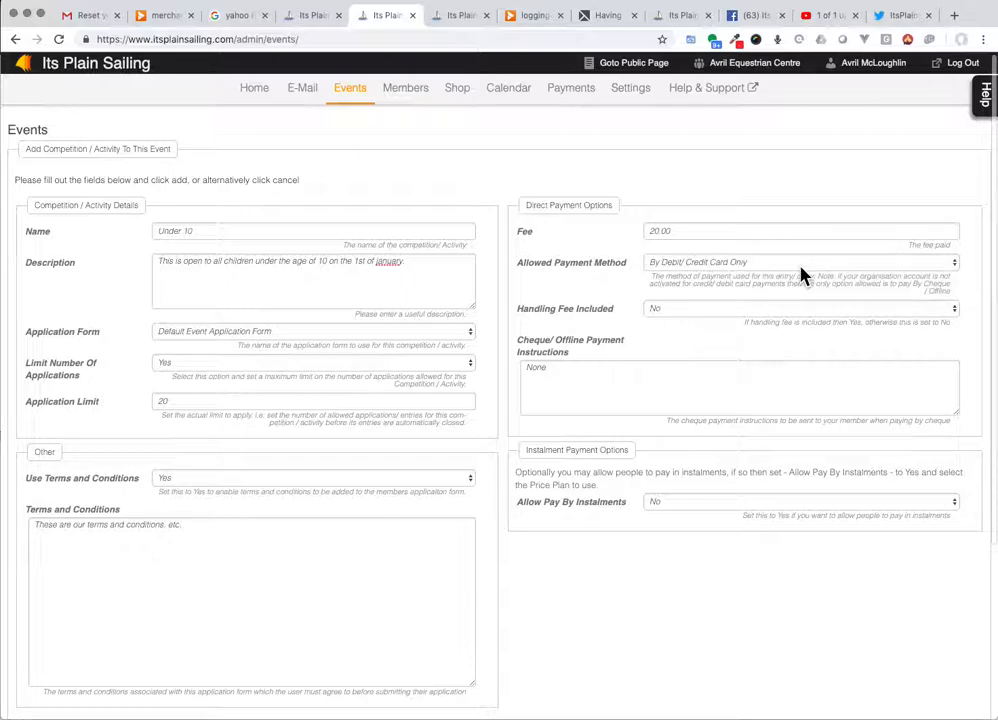
Set Handling Fee Included to Yes in the competition's direct payment options.
left_click(666, 313)
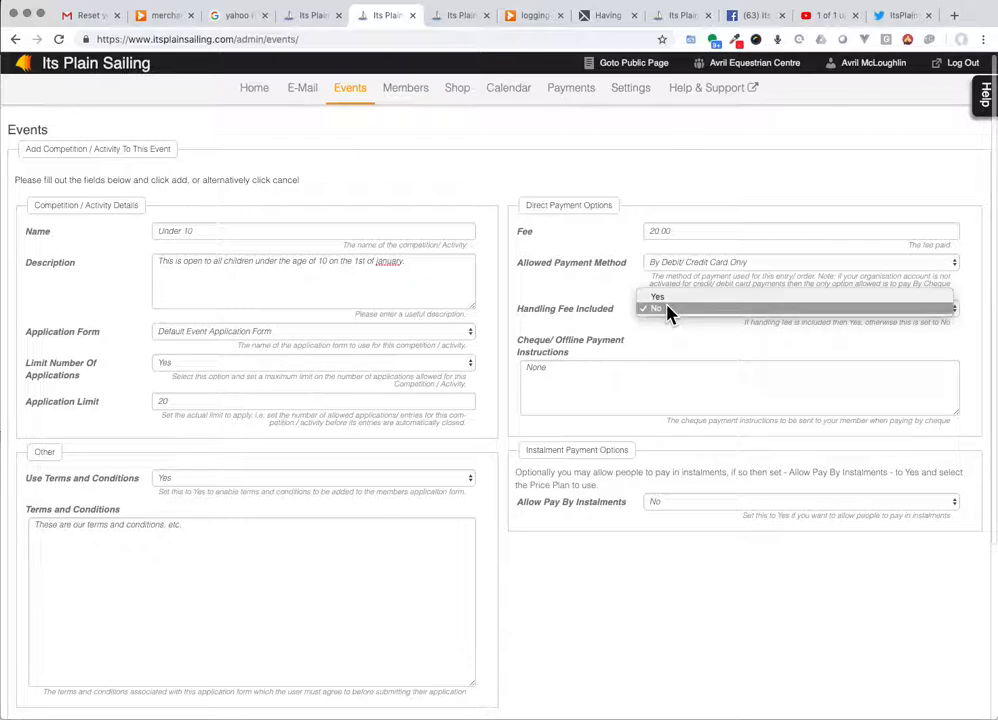
left_click(668, 312)
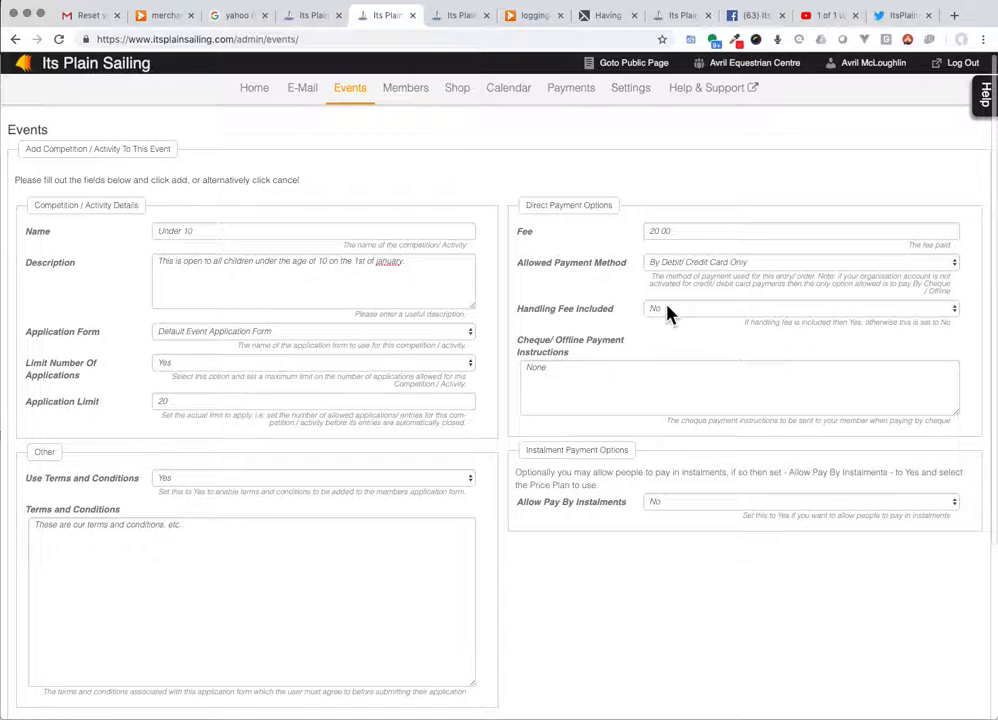
left_click(668, 310)
left_click(673, 304)
left_click_drag(517, 342, 585, 355)
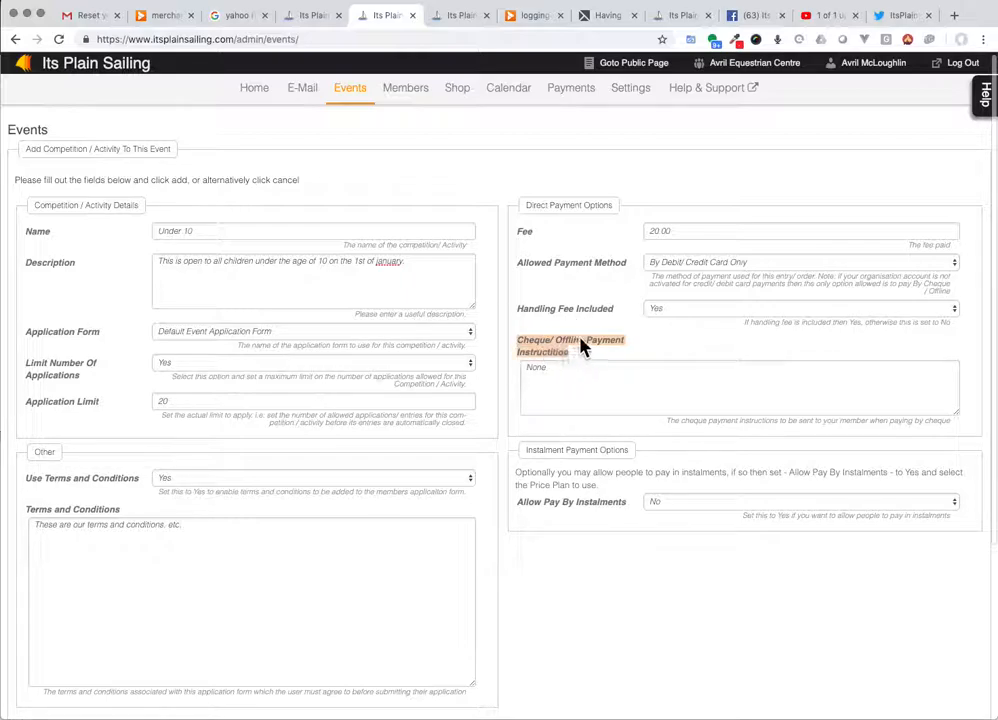
Set the allowed payment method to By Cheque / Offline Only and replace the offline payment instructions with "Please sent your cheques to .... make them payable to".
left_click(698, 265)
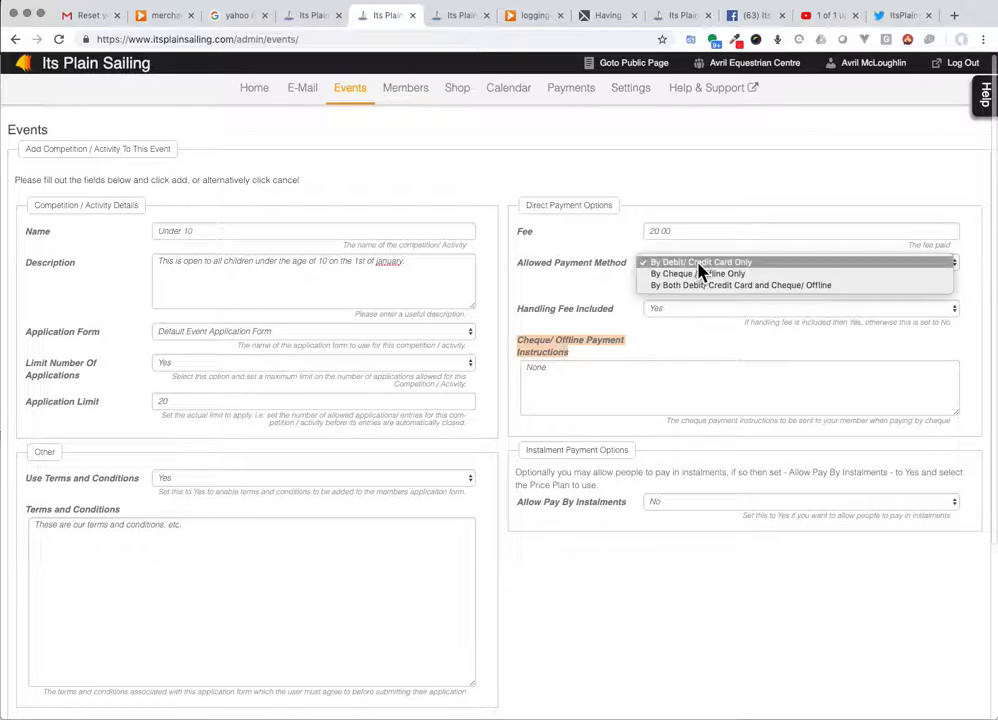
left_click(707, 277)
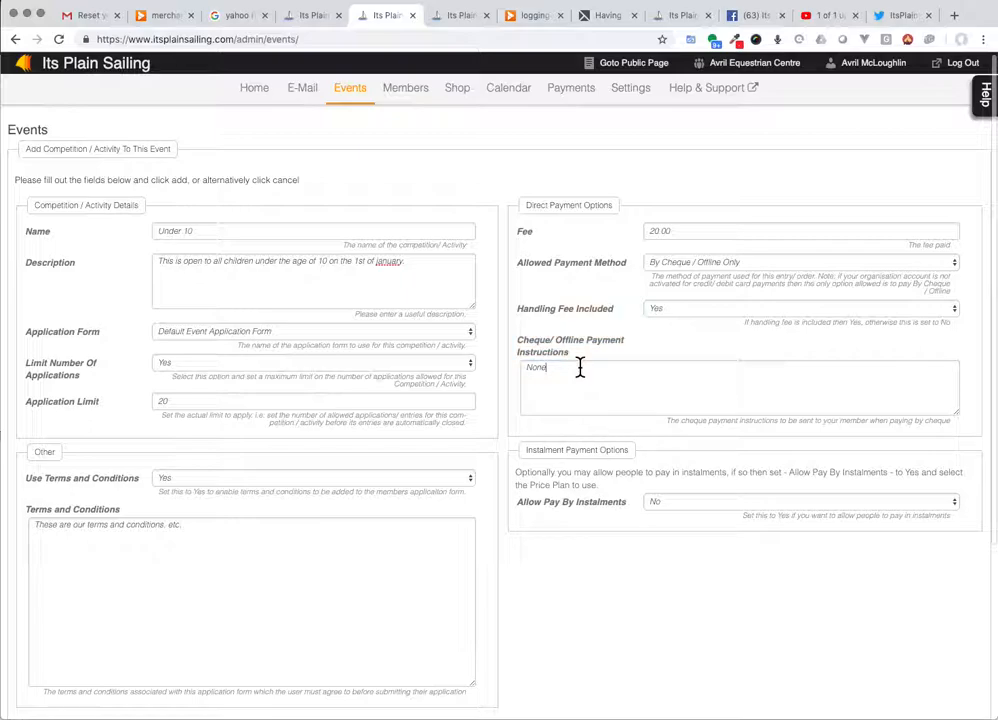
left_click_drag(570, 369, 527, 368)
type("Please")
type("sent your chi")
type("ques to .... make them payable M")
key("BackSpace")
type("to,")
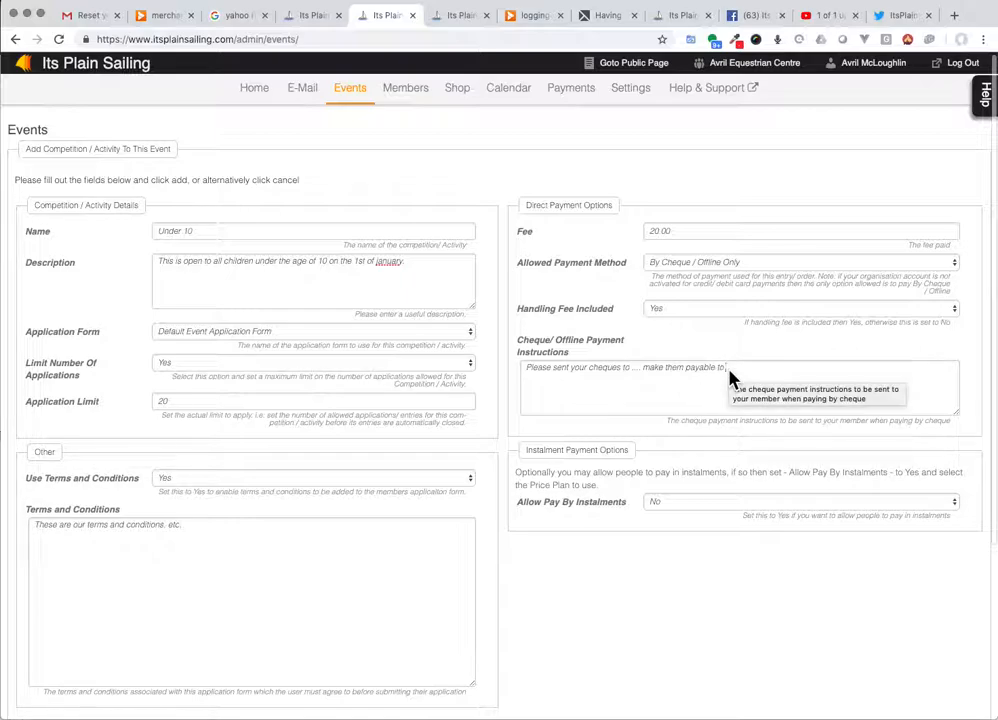
Change the allowed payment method to By Both Debit/ Credit Card and Cheque/ Offline and add the competition to the event.
left_click(712, 265)
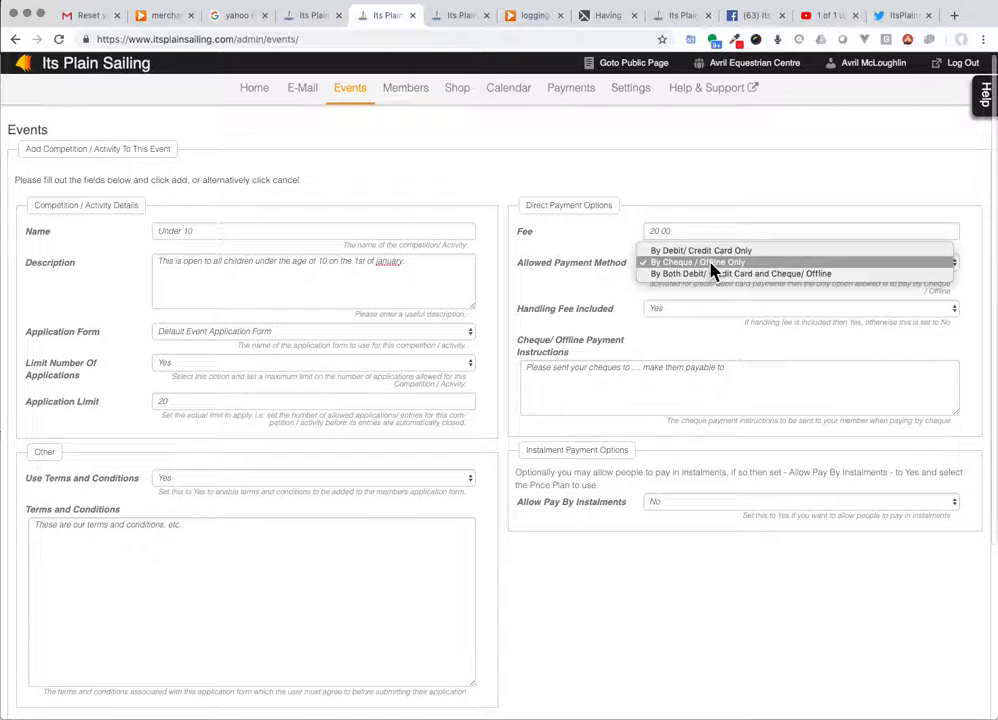
left_click(745, 274)
left_click(731, 385)
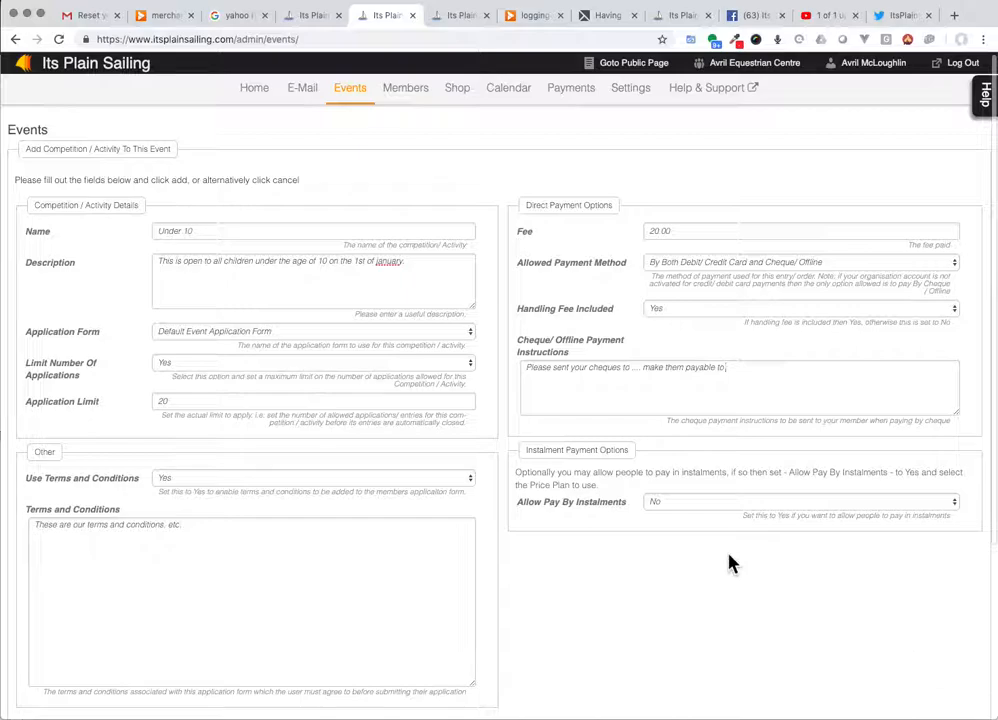
scroll(730, 563, "down", 2)
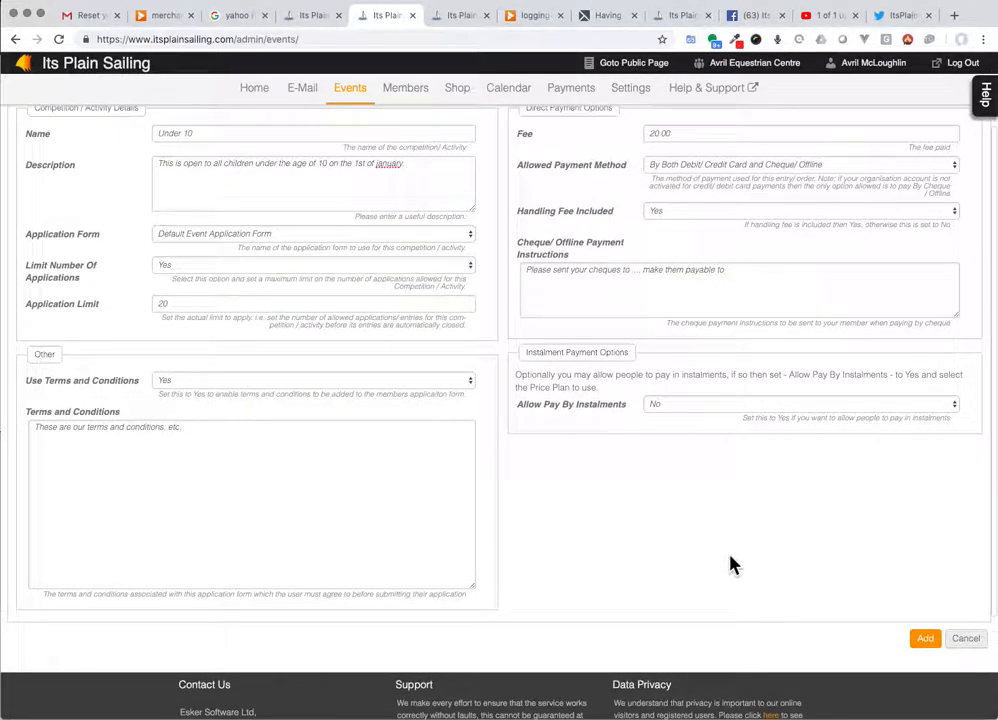
left_click(932, 639)
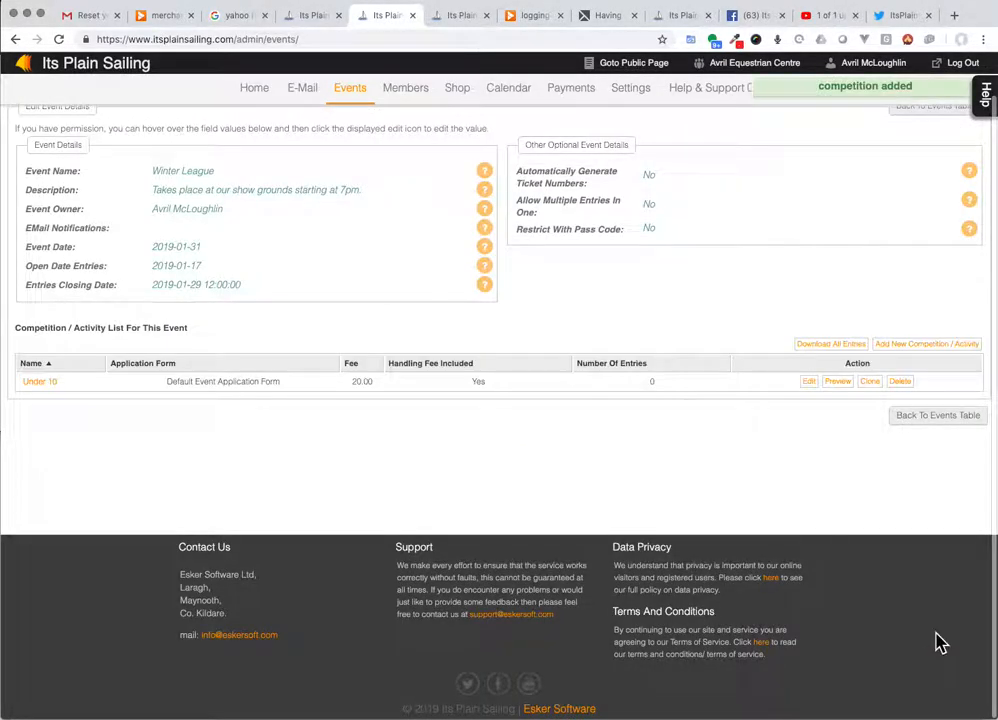
Clone the Under 10 competition, name the copy Under 12, and change the age in its description to 12.
scroll(466, 597, "up", 1)
mouse_move(157, 216)
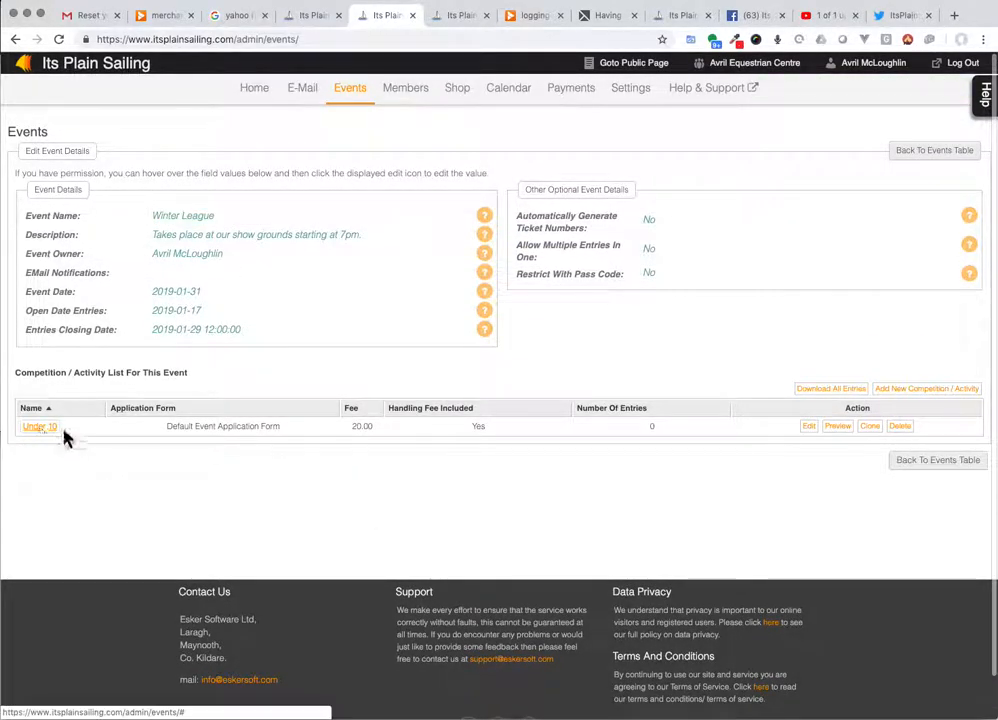
left_click(870, 430)
left_click(207, 229)
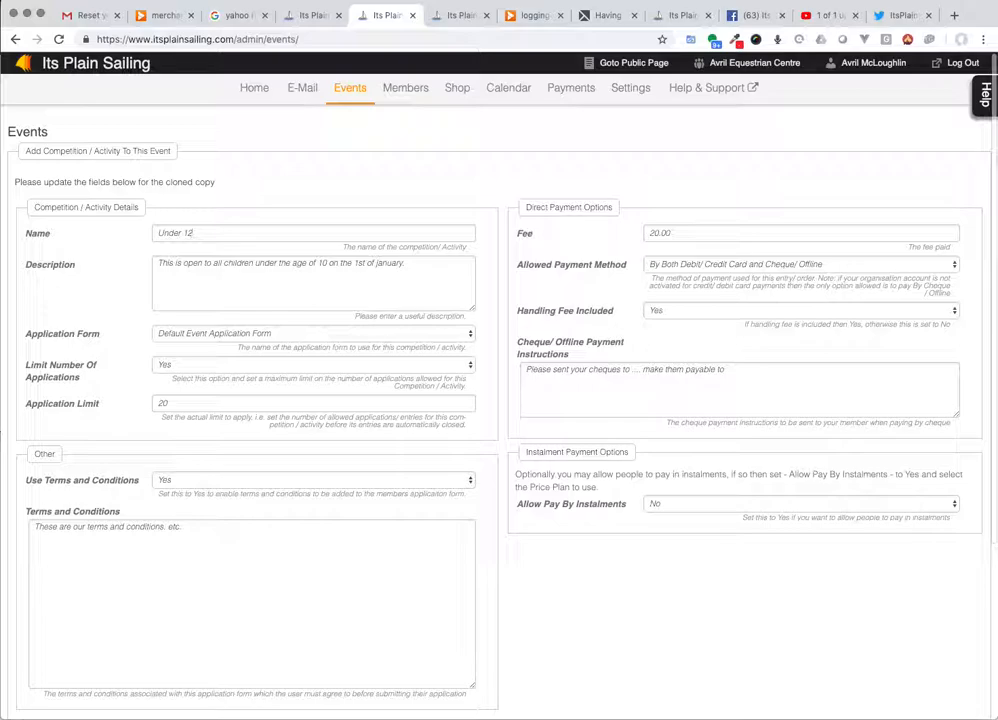
left_click(324, 263)
key("BackSpace")
type("2")
Set the cloned competition's application limit to 10 and add it to the Winter League event.
scroll(552, 584, "down", 2)
key("BackSpace")
type("1")
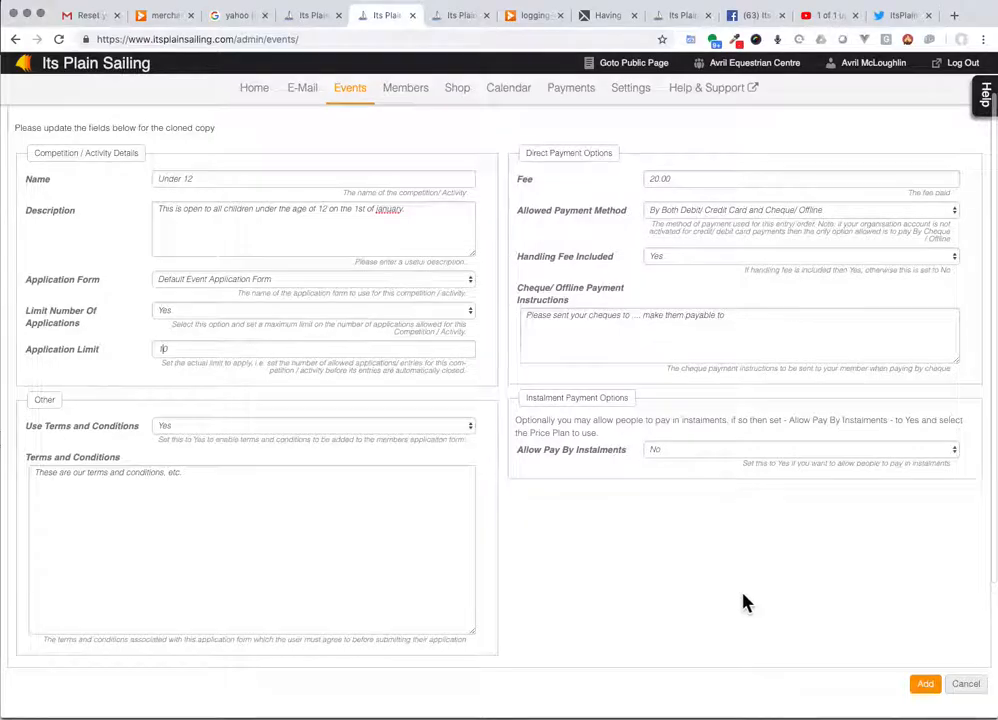
scroll(742, 601, "down", 1)
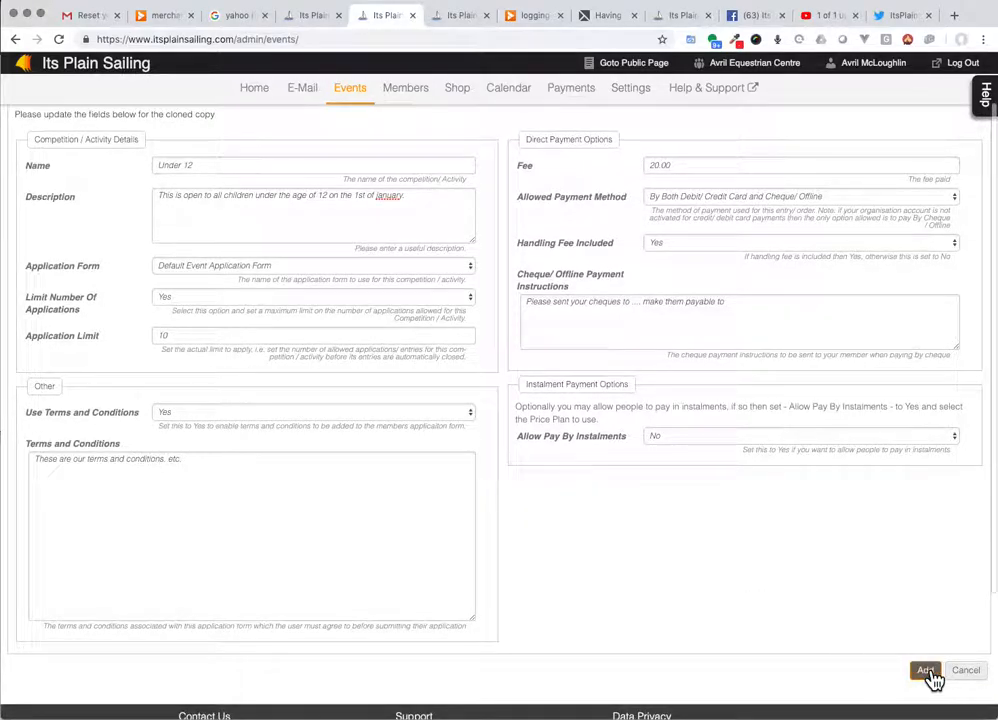
left_click(926, 671)
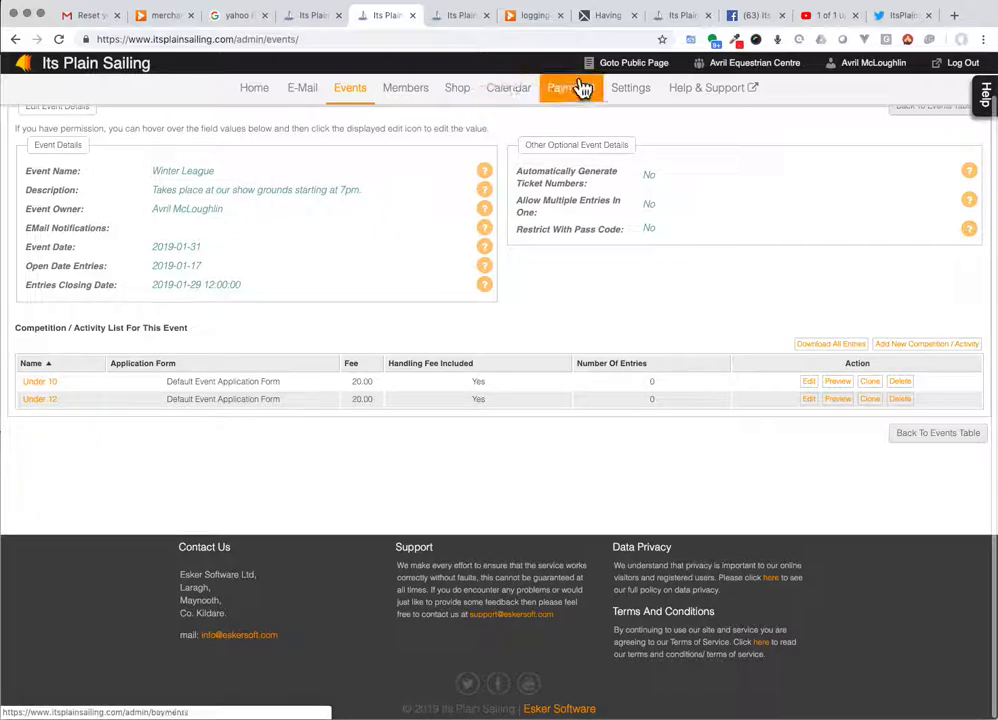
Open the centre's public page and check the Winter League listing and its competition links in the events section.
left_click(614, 68)
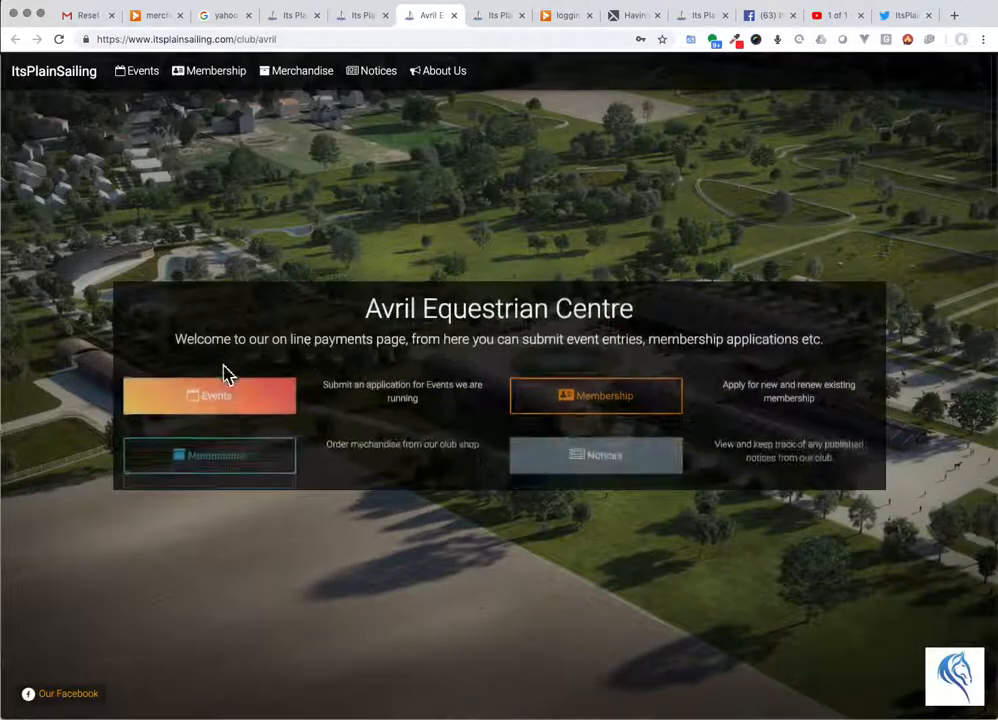
left_click(229, 392)
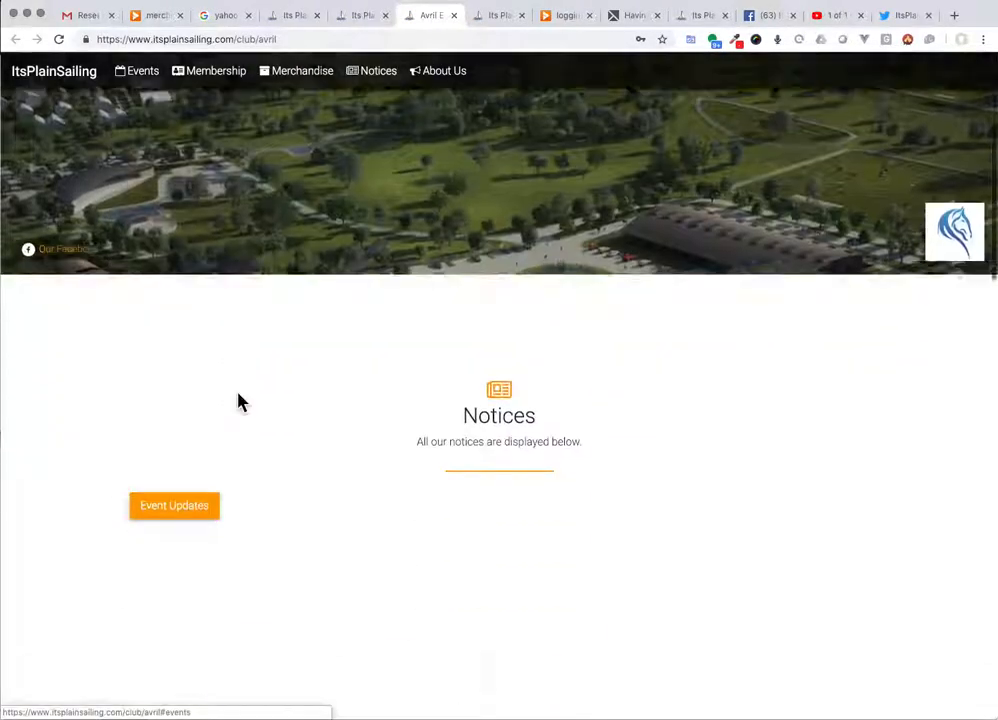
scroll(378, 401, "down", 3)
left_click_drag(350, 287, 461, 307)
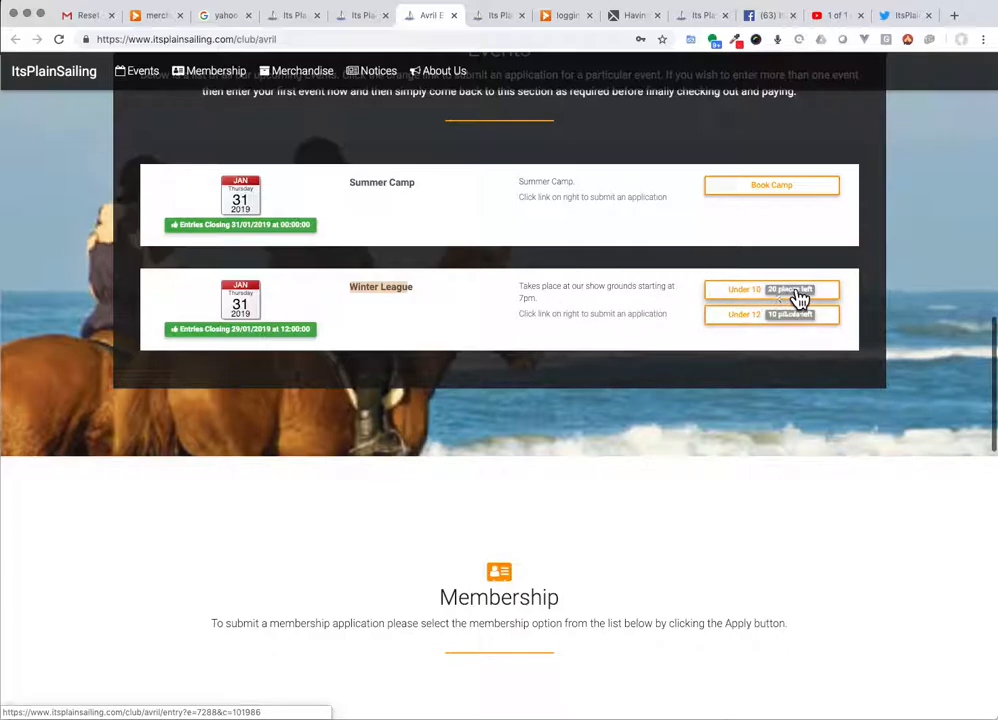
mouse_move(797, 297)
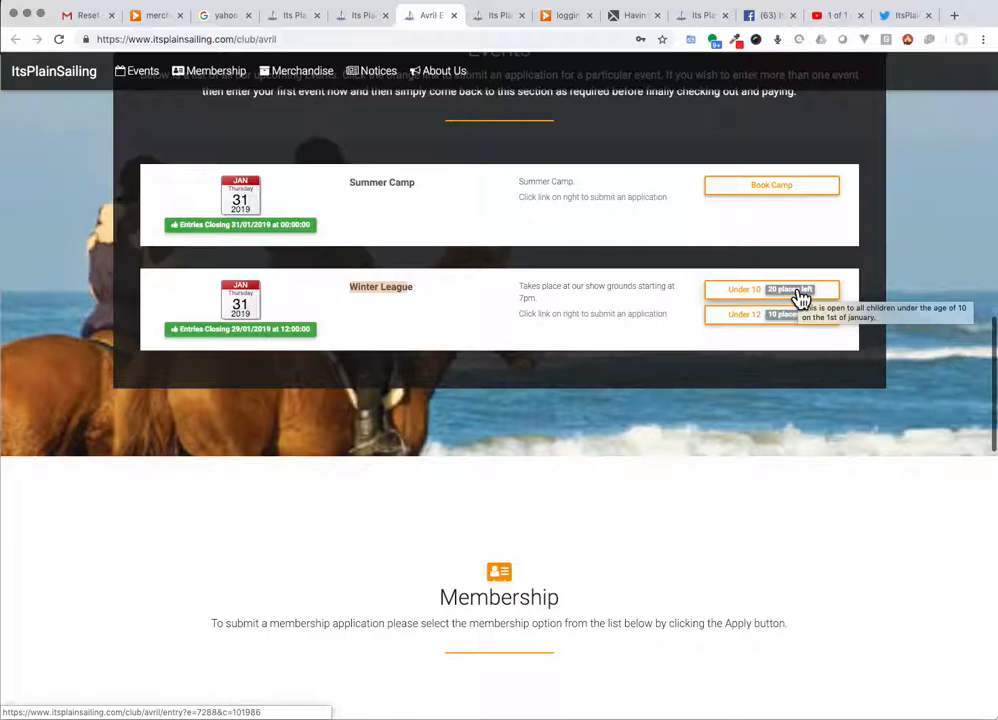